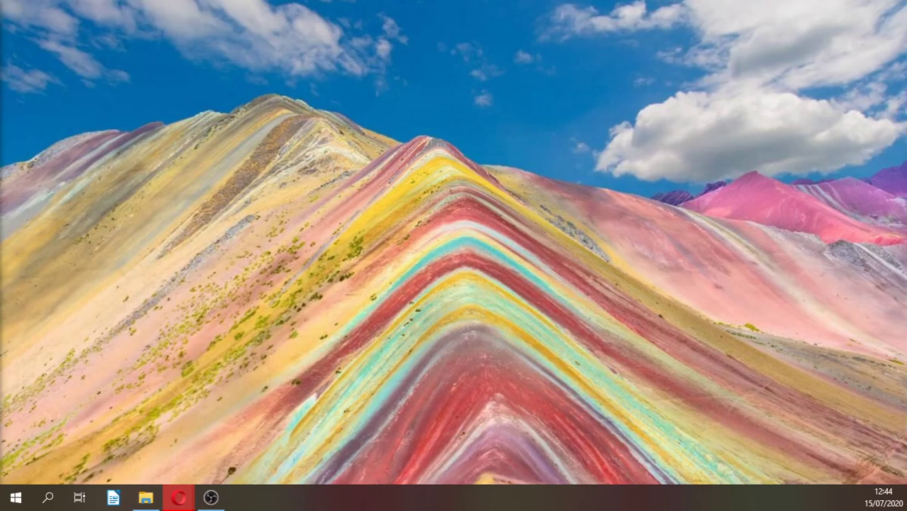
- Bring up Opera and scroll the Hatari Labs blog to find the OpenFOAM 7 post
{"action": "left_click", "coordinate": [179, 497]}
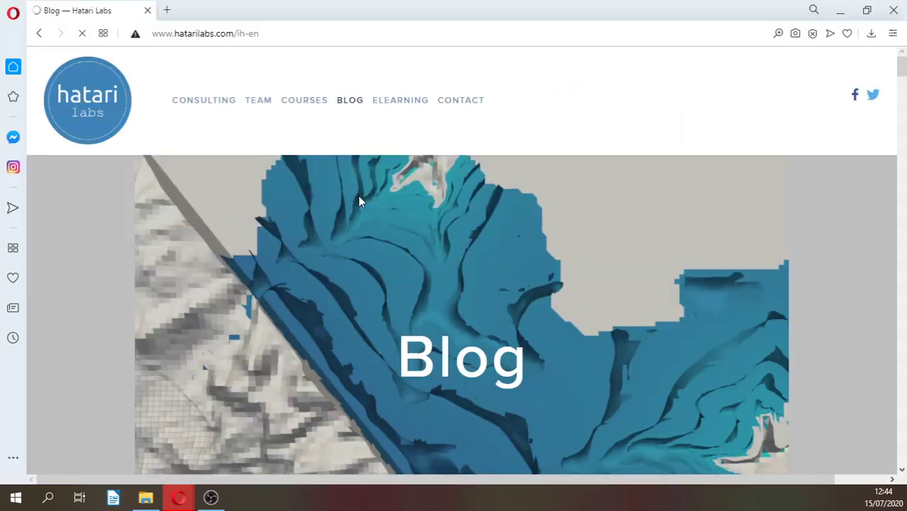
{"action": "scroll", "coordinate": [359, 199], "scroll_direction": "down", "scroll_amount": 15}
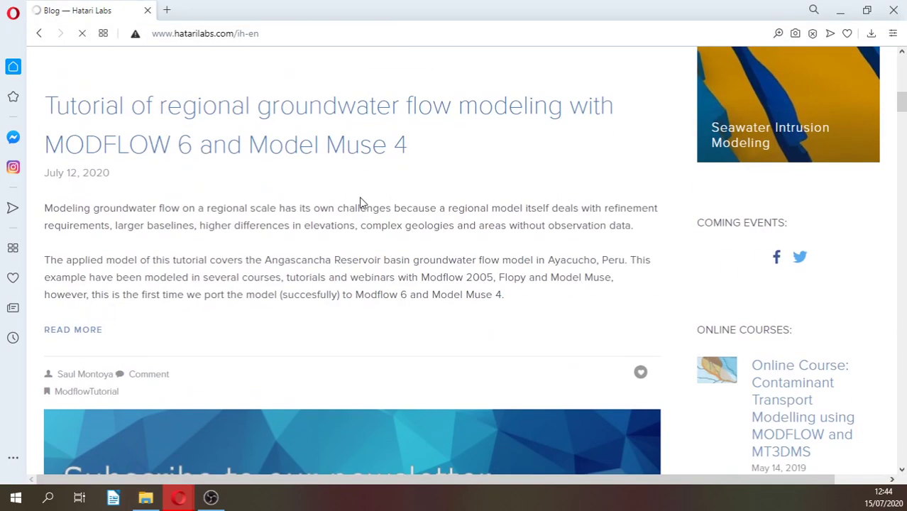
{"action": "scroll", "coordinate": [359, 203], "scroll_direction": "down", "scroll_amount": 5}
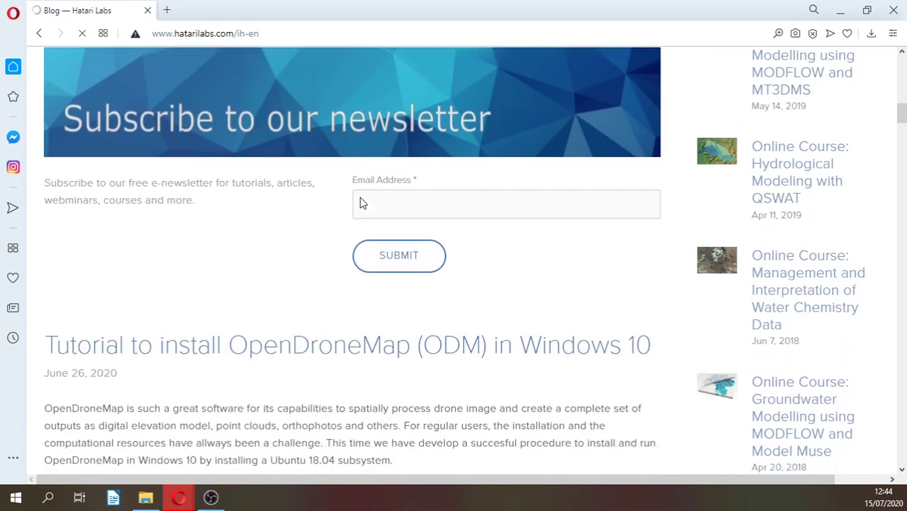
{"action": "scroll", "coordinate": [359, 203], "scroll_direction": "down", "scroll_amount": 8}
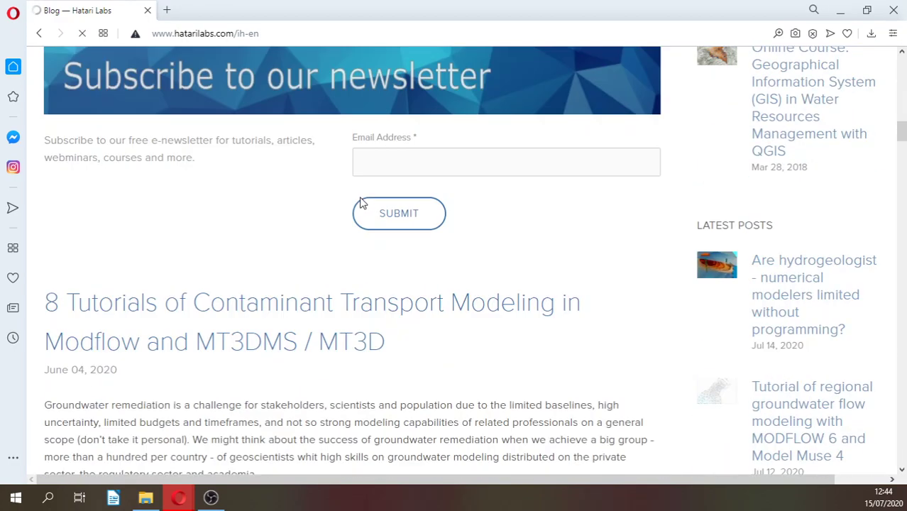
{"action": "scroll", "coordinate": [340, 313], "scroll_direction": "up", "scroll_amount": 5}
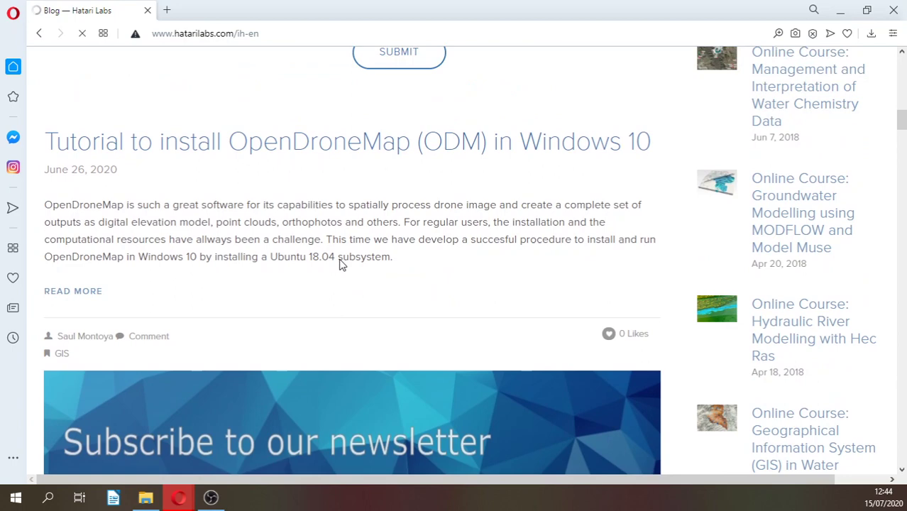
{"action": "scroll", "coordinate": [340, 264], "scroll_direction": "down", "scroll_amount": 13}
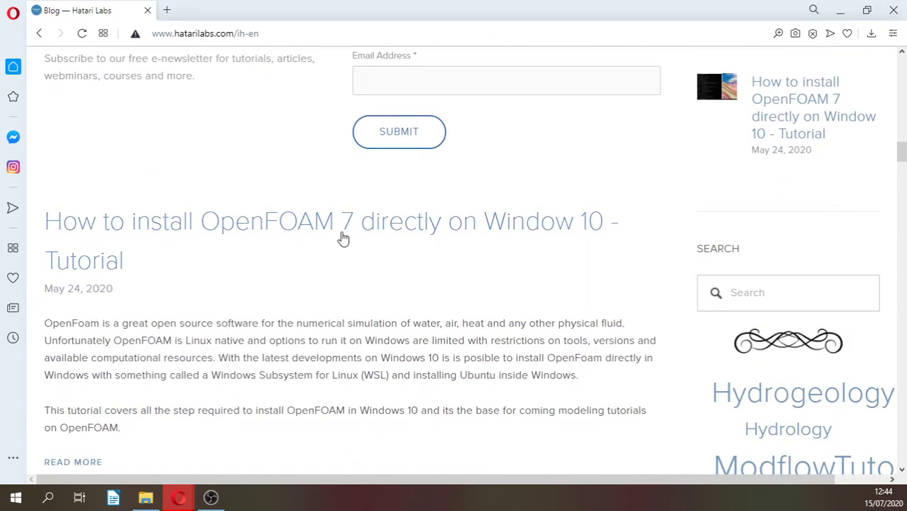
- Open the 'How to install OpenFOAM 7 directly on Window 10' tutorial and scroll to its Ubuntu steps
{"action": "left_click", "coordinate": [323, 247]}
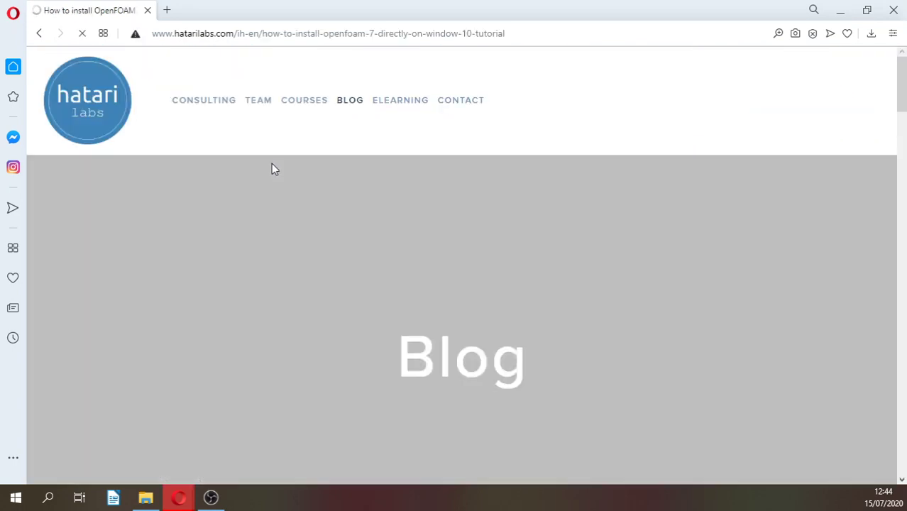
{"action": "scroll", "coordinate": [494, 255], "scroll_direction": "down", "scroll_amount": 8}
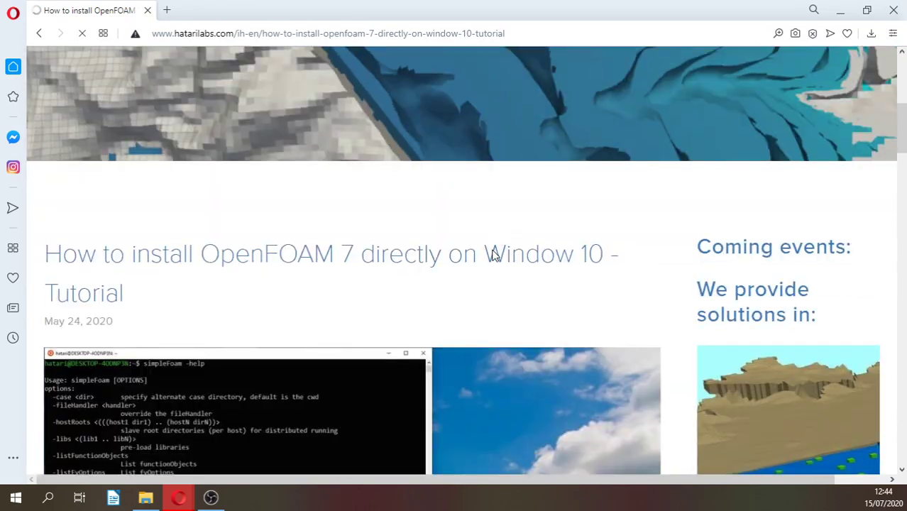
{"action": "scroll", "coordinate": [495, 255], "scroll_direction": "down", "scroll_amount": 15}
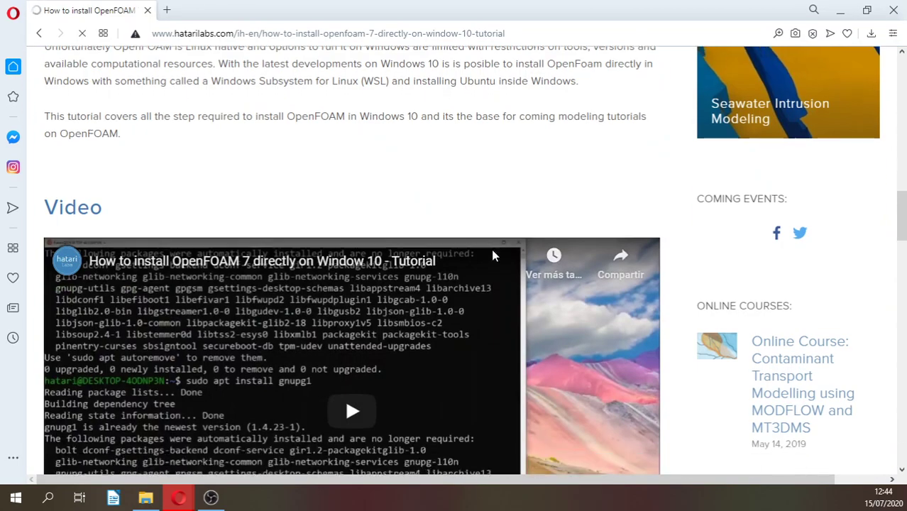
{"action": "scroll", "coordinate": [494, 256], "scroll_direction": "down", "scroll_amount": 1}
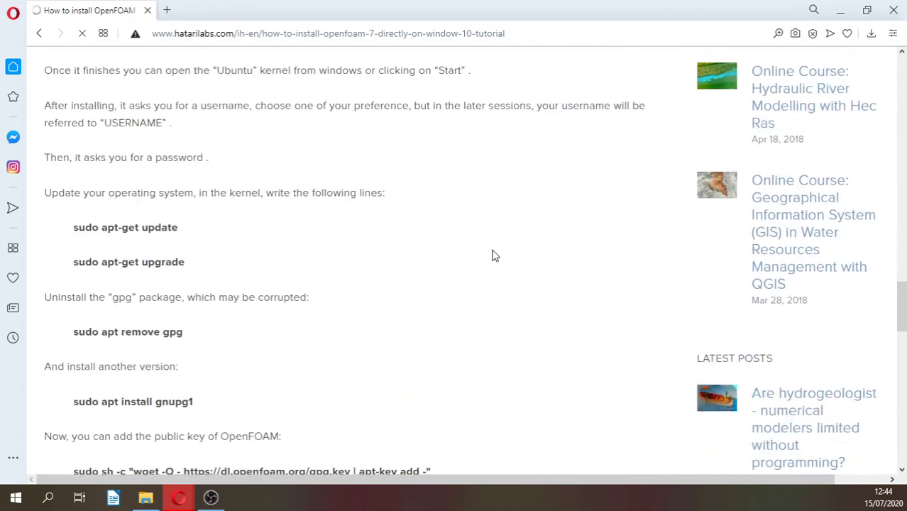
- Launch Ubuntu 18.04 LTS from Windows search and run simpleFoam -help to confirm OpenFOAM-7 works
{"action": "left_click", "coordinate": [59, 502]}
{"action": "type", "text": "u"}
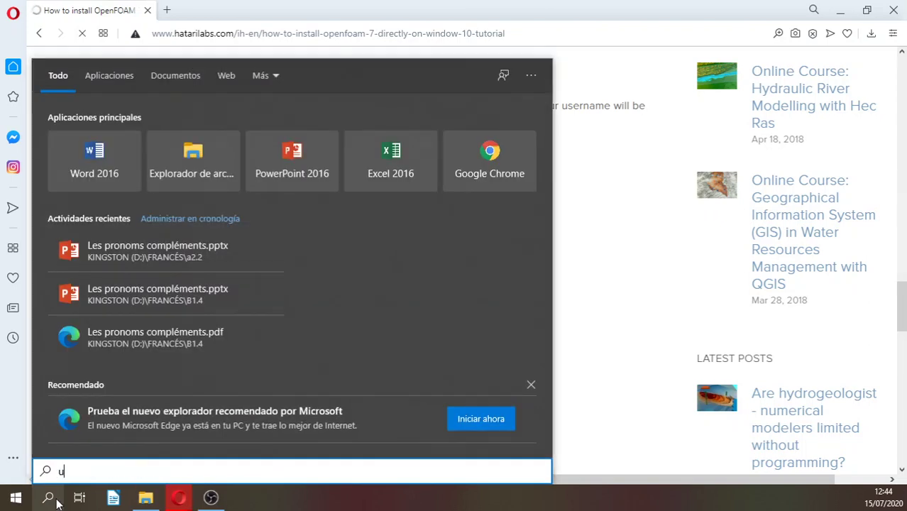
{"action": "type", "text": "bu"}
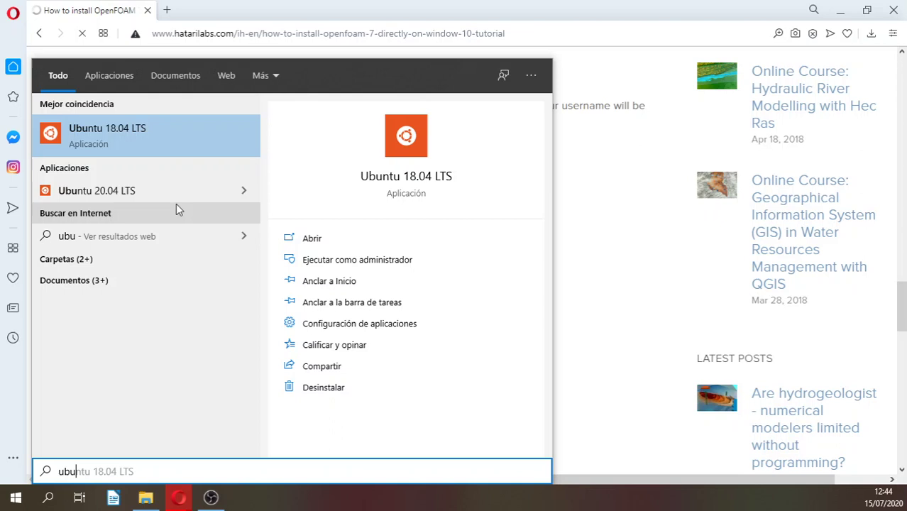
{"action": "left_click", "coordinate": [114, 195]}
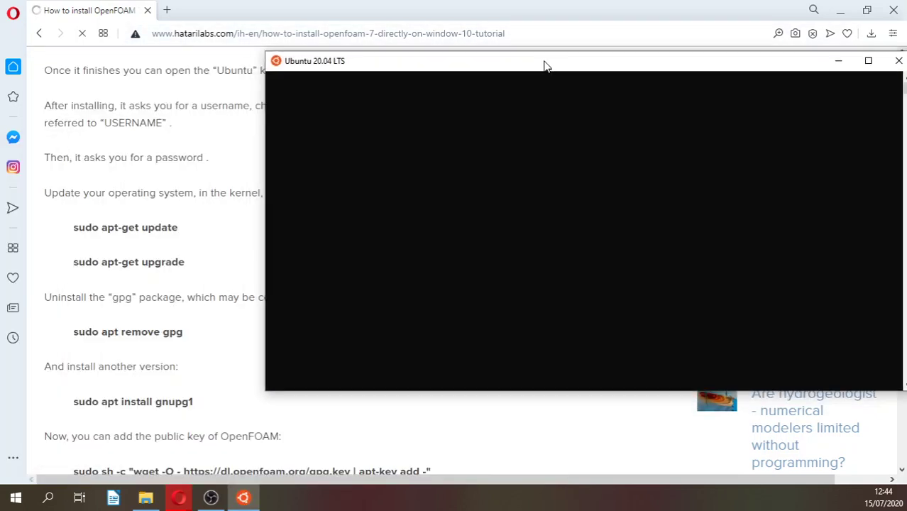
{"action": "left_click_drag", "start_coordinate": [542, 66], "coordinate": [435, 45]}
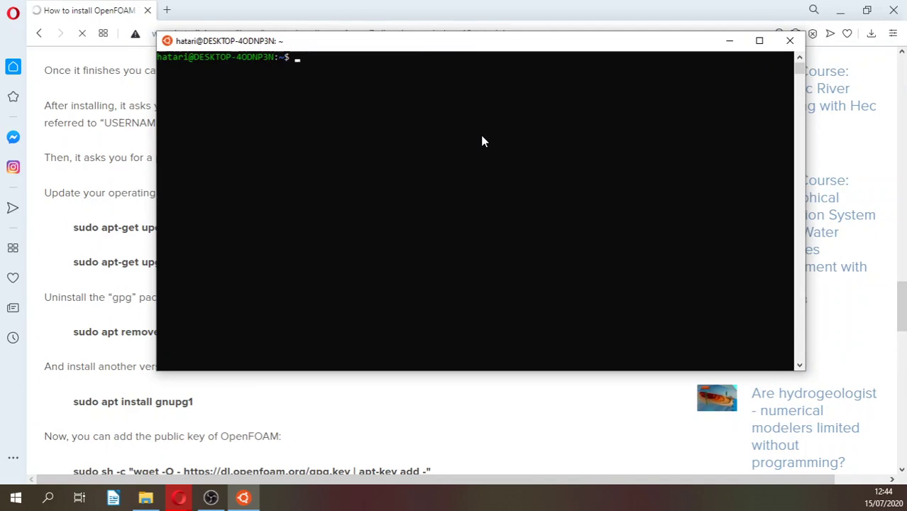
{"action": "type", "text": "simpleFoam -help"}
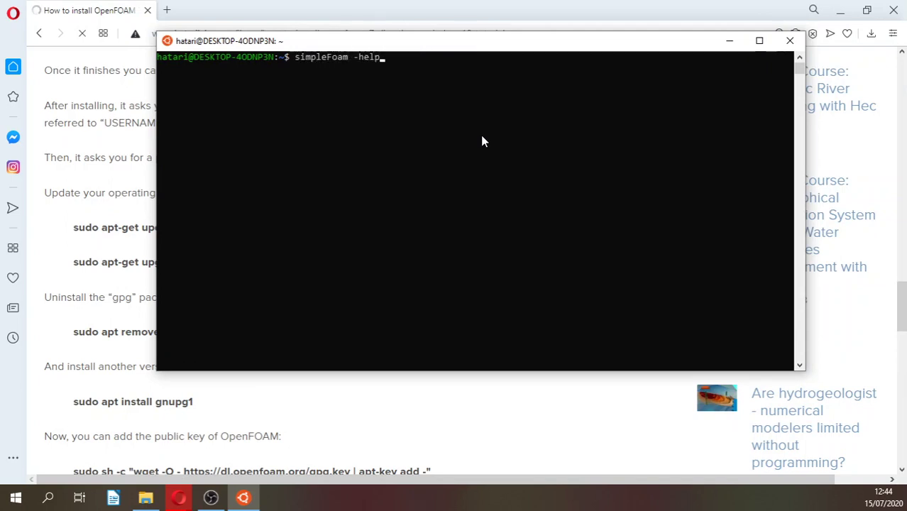
{"action": "key", "text": "Return"}
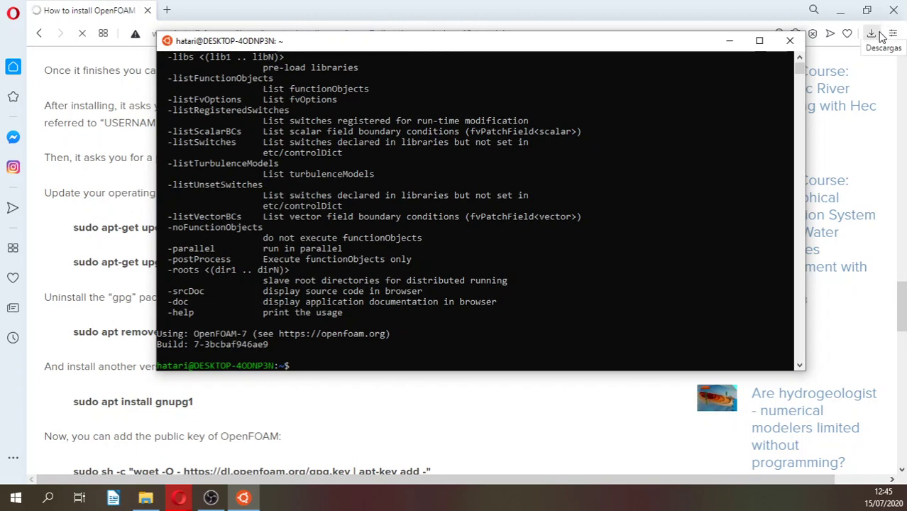
- Minimize the terminal and cancel the duplicate Xming installer save dialog
{"action": "left_click", "coordinate": [736, 41]}
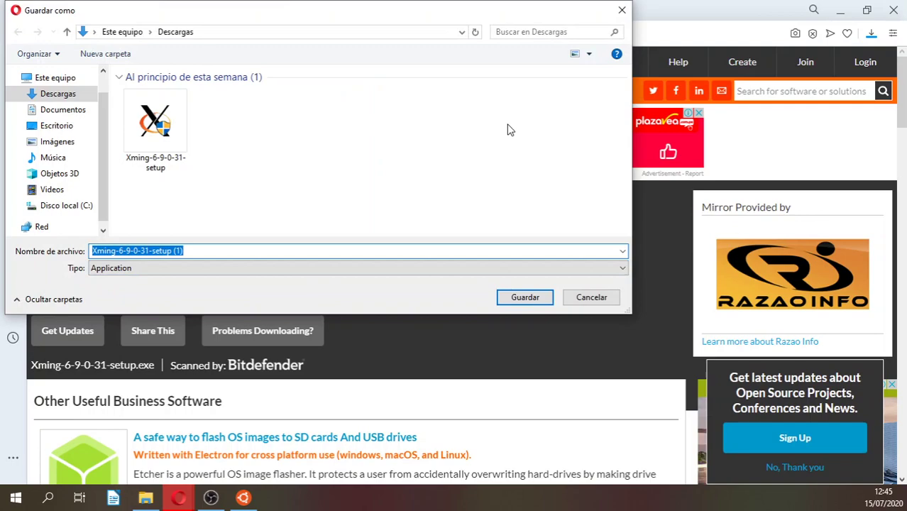
{"action": "left_click", "coordinate": [595, 301]}
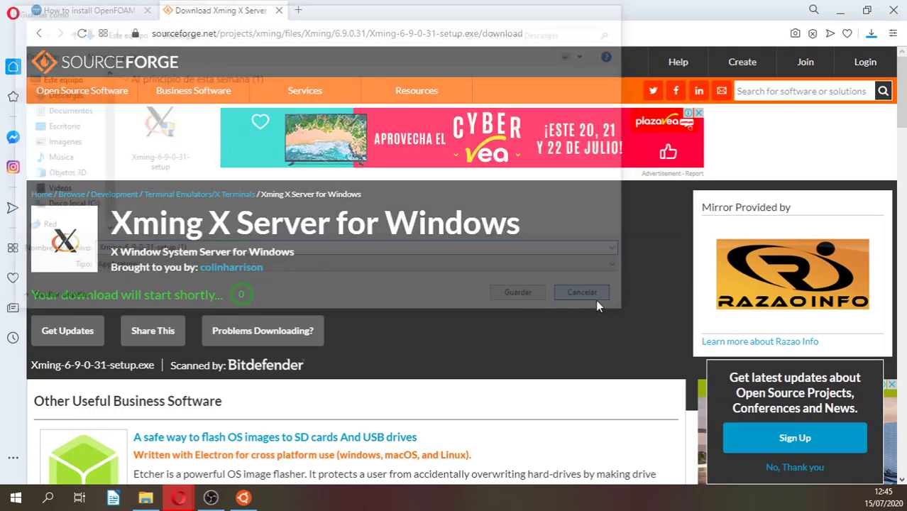
{"action": "left_click", "coordinate": [146, 498]}
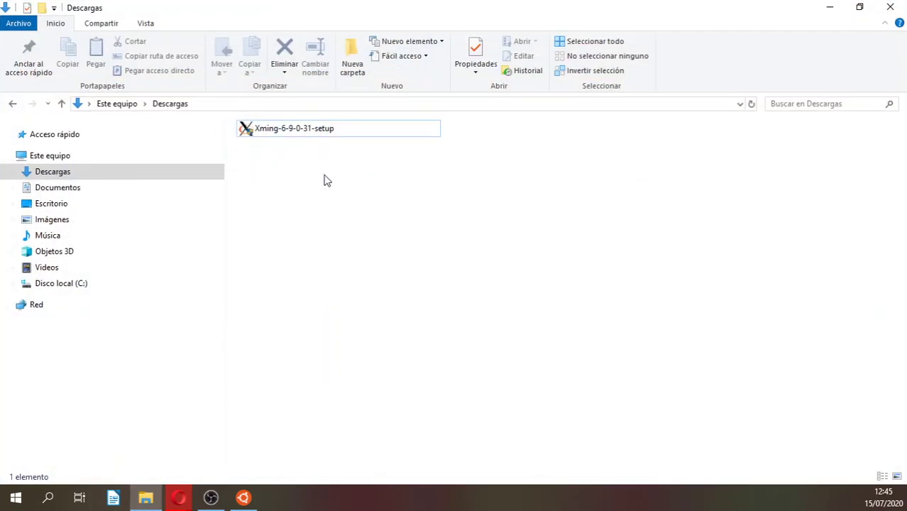
{"action": "left_click", "coordinate": [314, 135]}
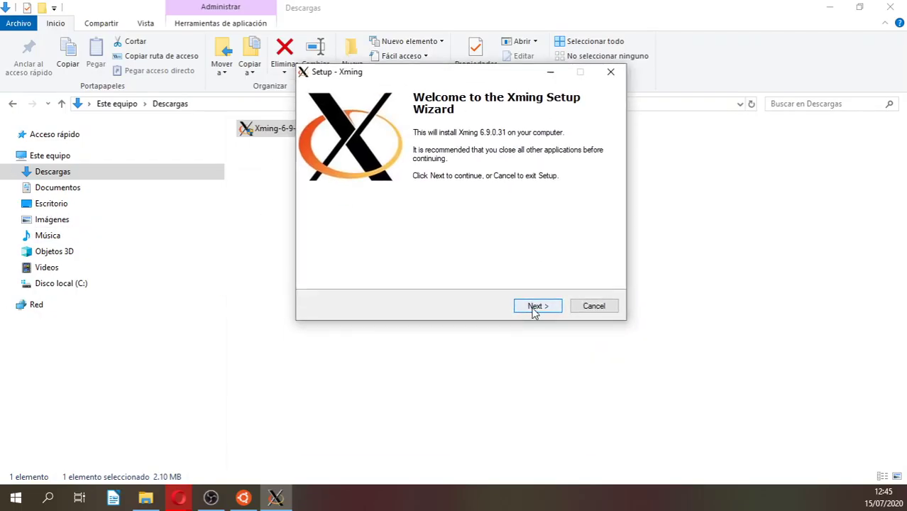
{"action": "left_click", "coordinate": [536, 306]}
{"action": "left_click", "coordinate": [536, 306]}
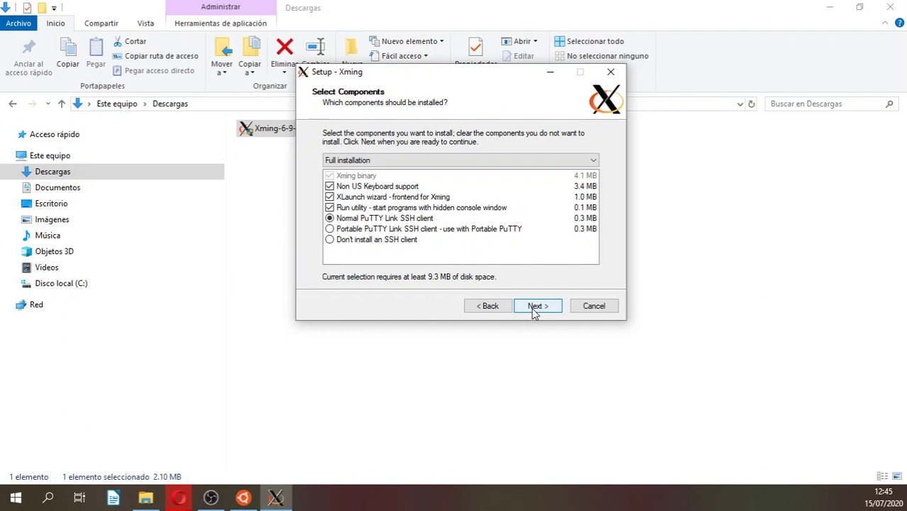
{"action": "left_click", "coordinate": [535, 308]}
{"action": "left_click", "coordinate": [535, 308]}
{"action": "left_click", "coordinate": [535, 308]}
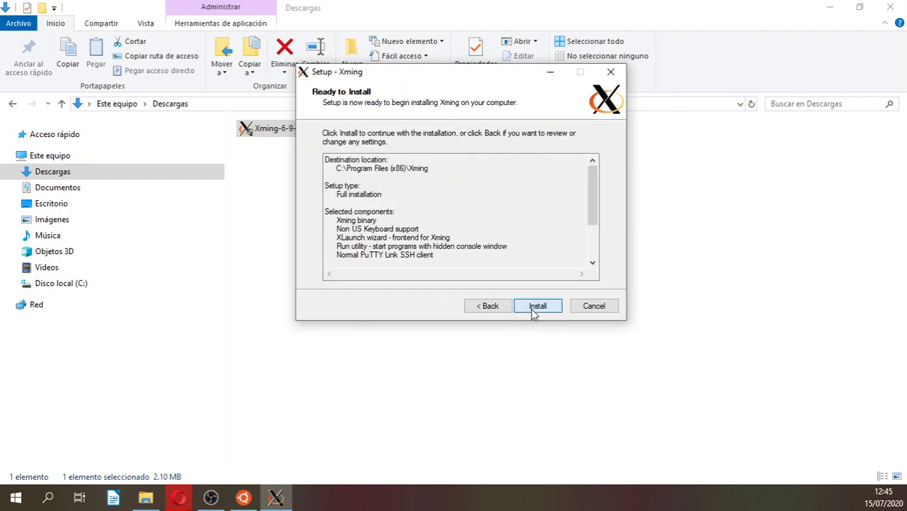
{"action": "left_click", "coordinate": [609, 308]}
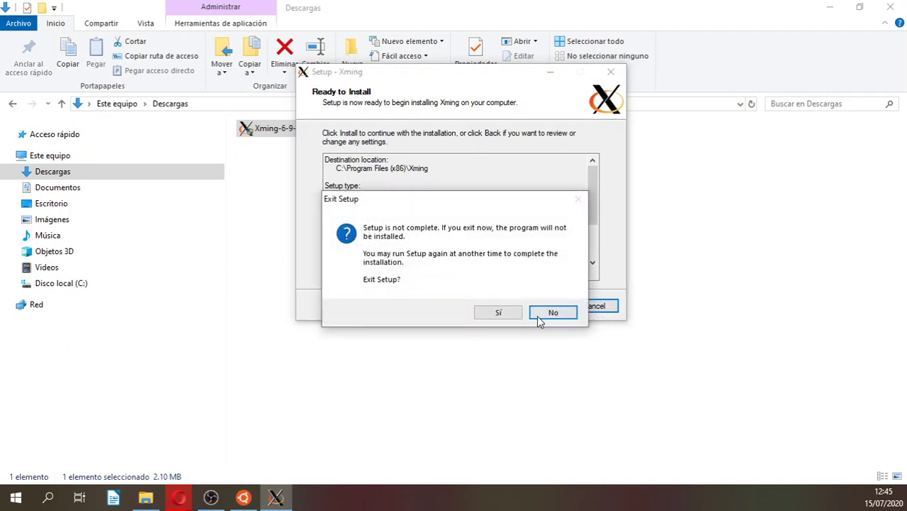
{"action": "left_click", "coordinate": [508, 312]}
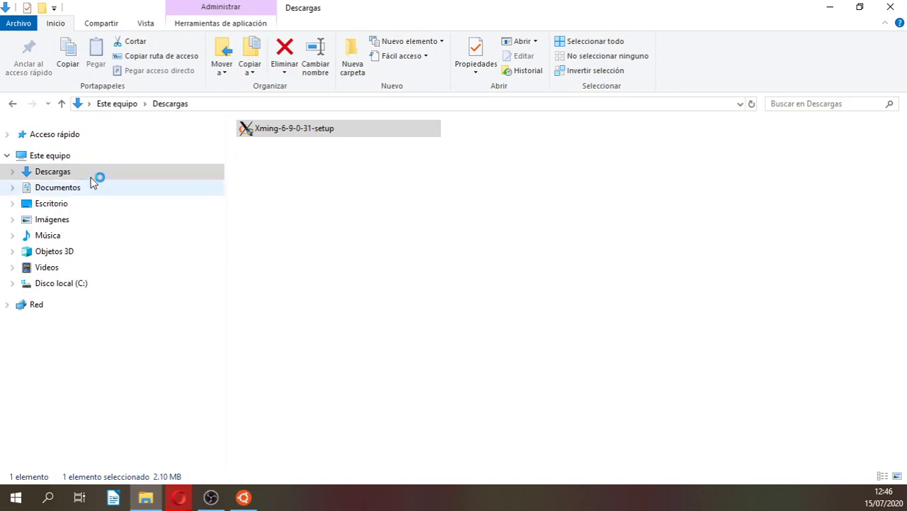
- Launch Xming from Windows search and dismiss its 'Xming - Exit?' prompt so it keeps running
{"action": "left_click", "coordinate": [48, 498]}
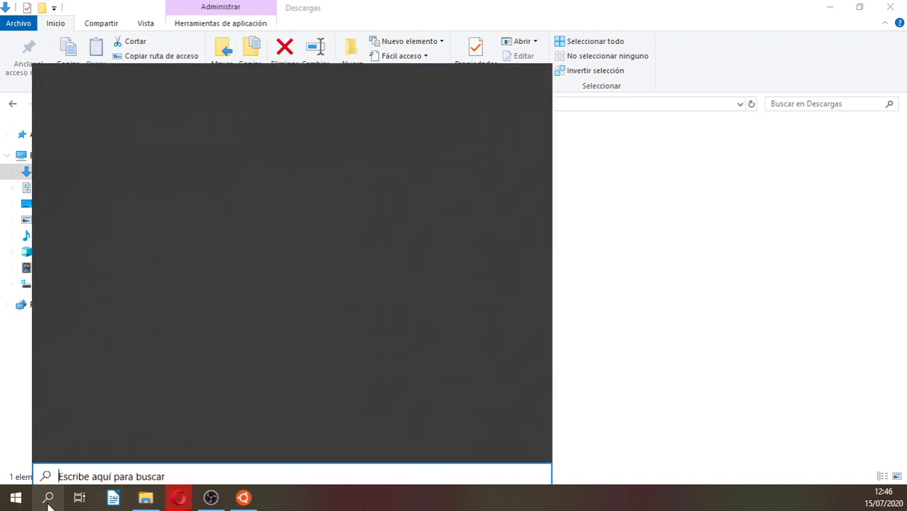
{"action": "type", "text": "x"}
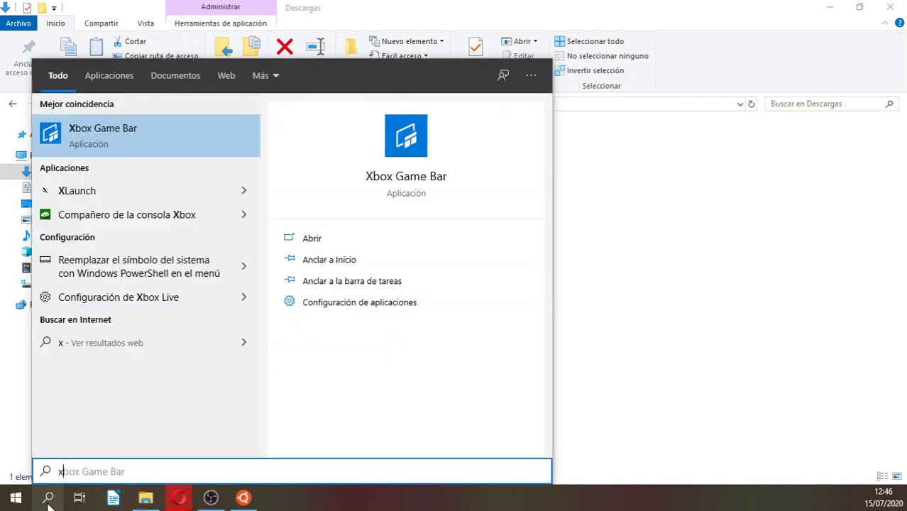
{"action": "type", "text": "min"}
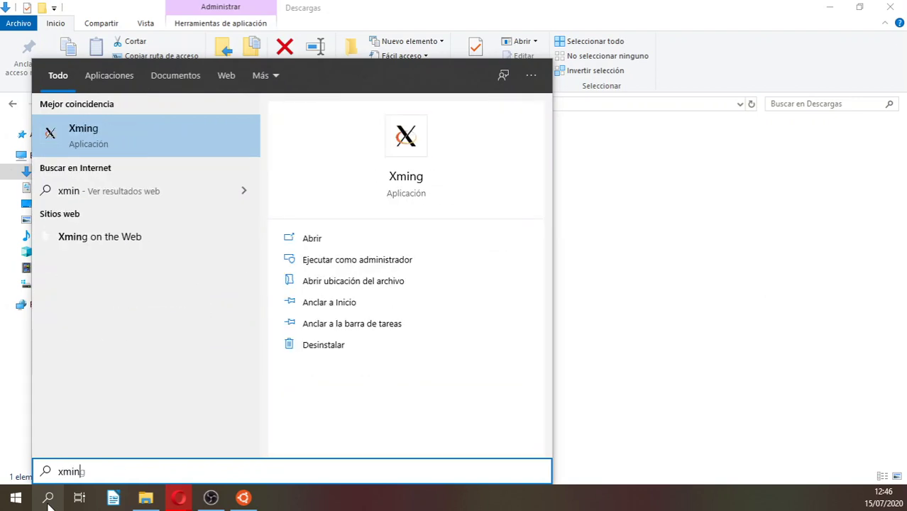
{"action": "left_click", "coordinate": [113, 139]}
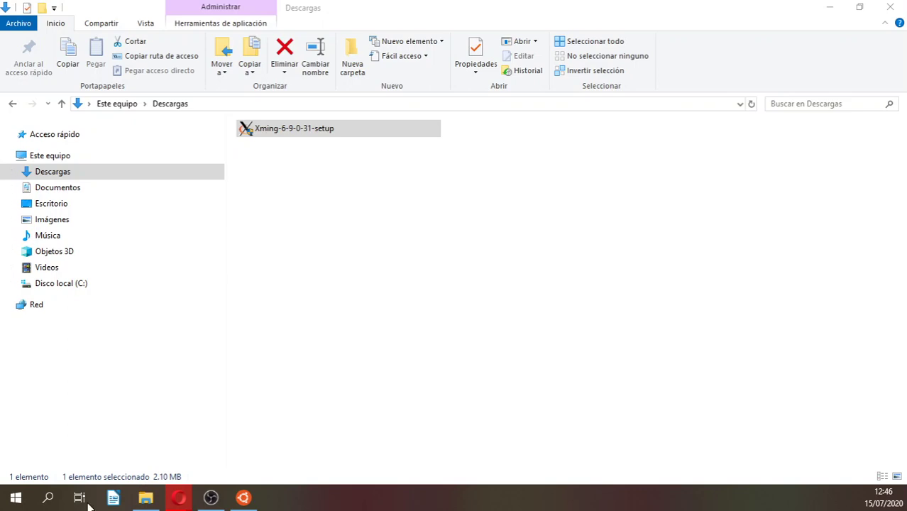
{"action": "left_click_drag", "start_coordinate": [348, 269], "coordinate": [534, 139]}
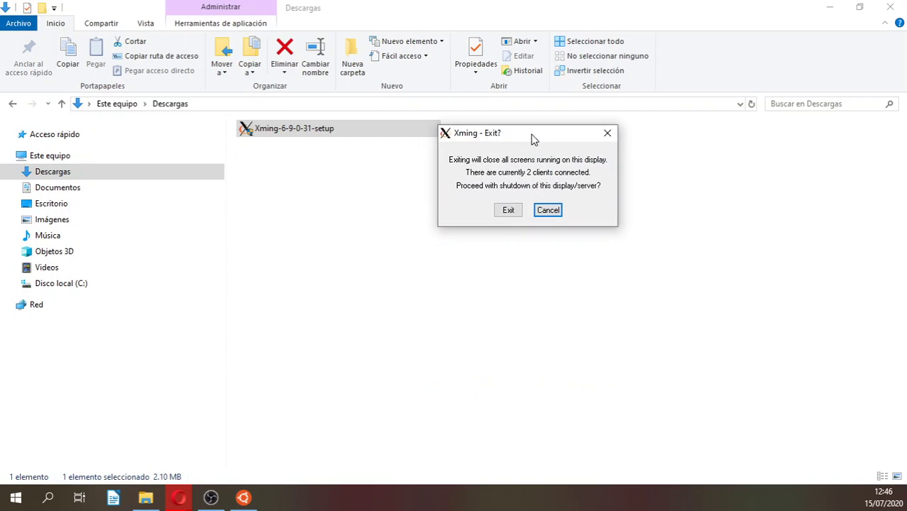
{"action": "left_click", "coordinate": [608, 136]}
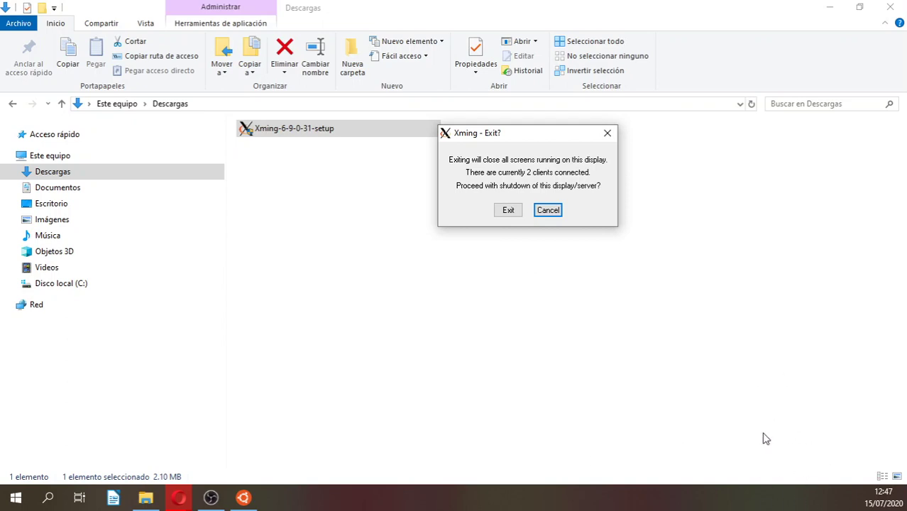
{"action": "left_click", "coordinate": [608, 132]}
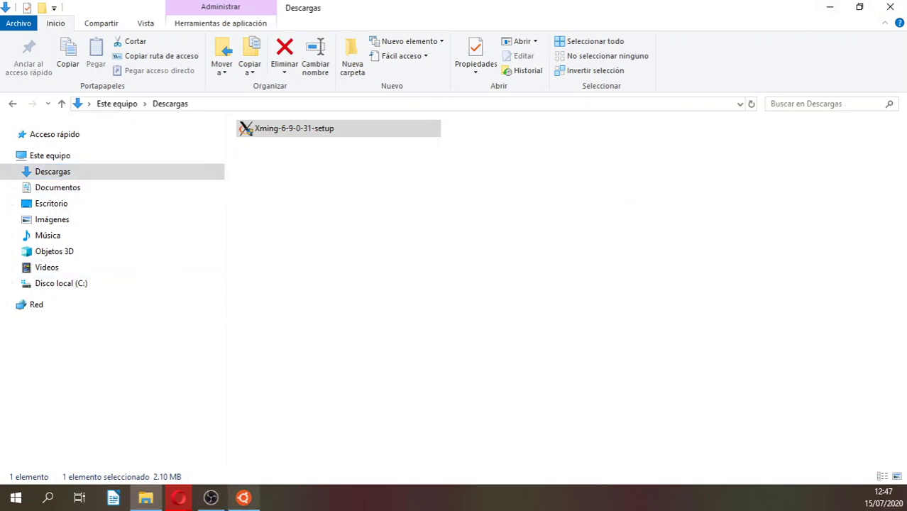
- Append export DISPLAY=:0 to .bashrc and reload it with '. $HOME/.bashrc'
{"action": "left_click", "coordinate": [243, 498]}
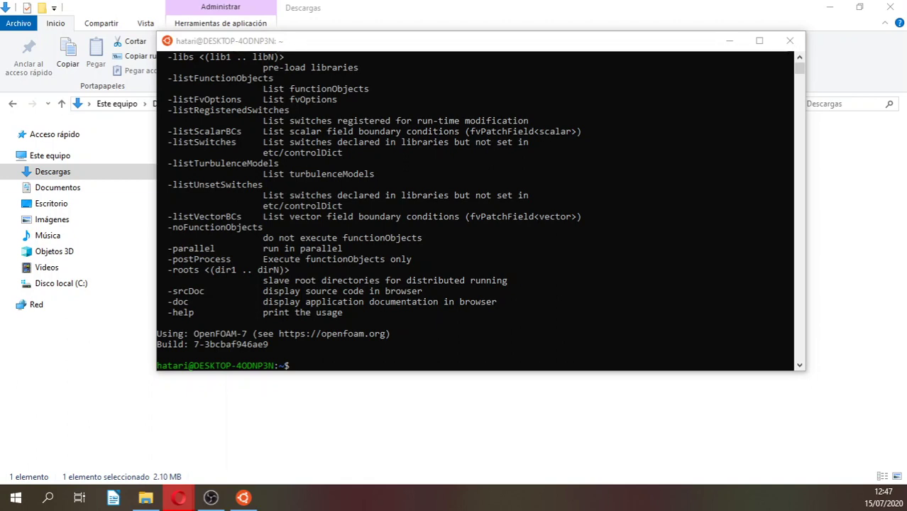
{"action": "left_click", "coordinate": [343, 367]}
{"action": "right_click", "coordinate": [344, 366]}
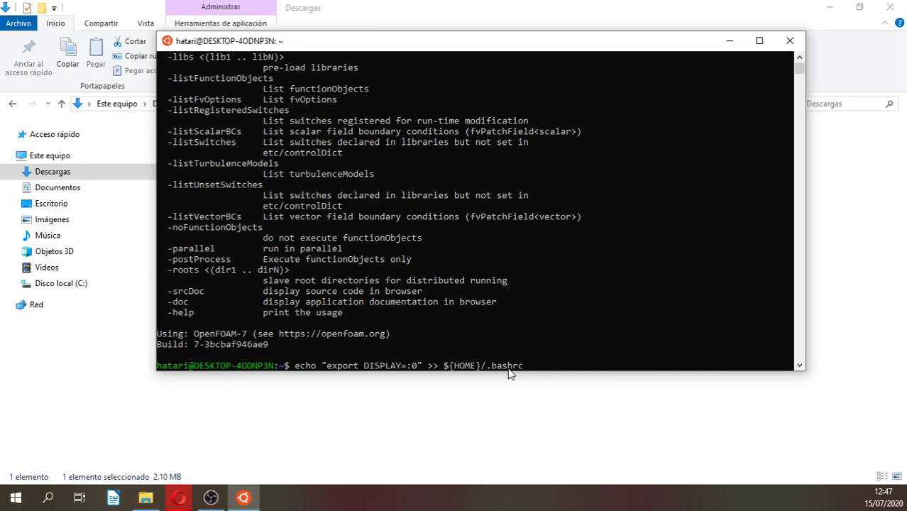
{"action": "key", "text": "Return"}
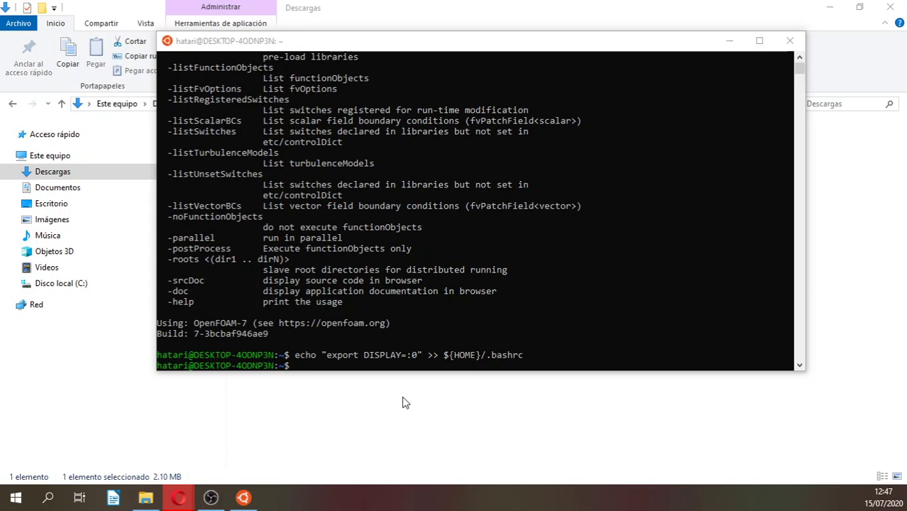
{"action": "left_click", "coordinate": [387, 368]}
{"action": "right_click", "coordinate": [387, 367]}
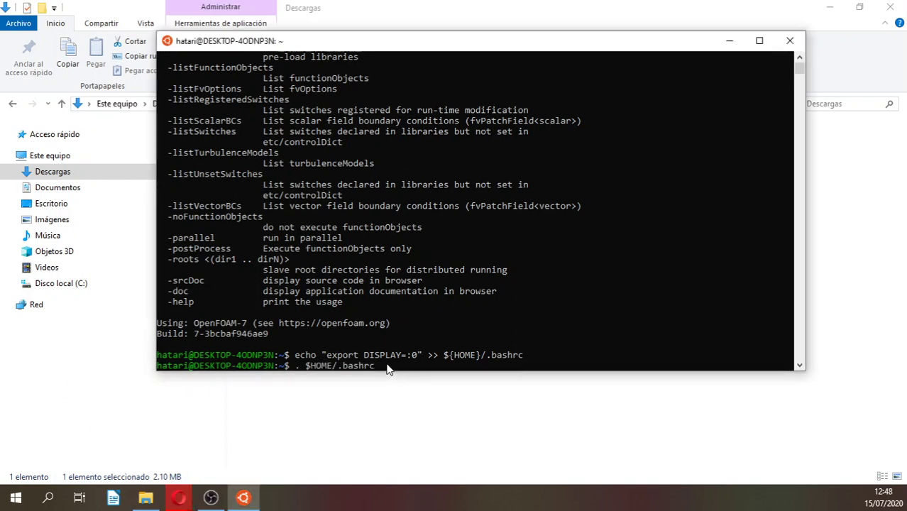
{"action": "key", "text": "Return"}
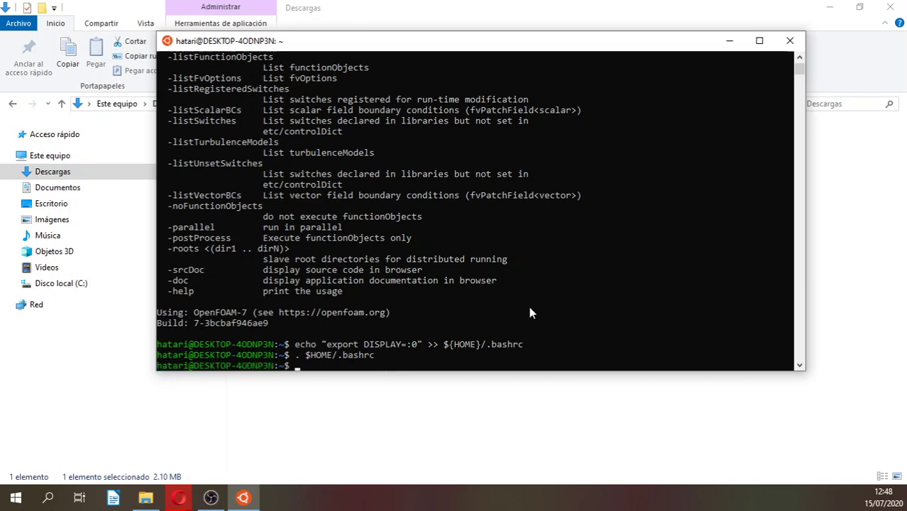
- Maximize the terminal and paste the cp -r pitzDaily tutorial copy command
{"action": "scroll", "coordinate": [530, 308], "scroll_direction": "up", "scroll_amount": 3, "text": "ctrl"}
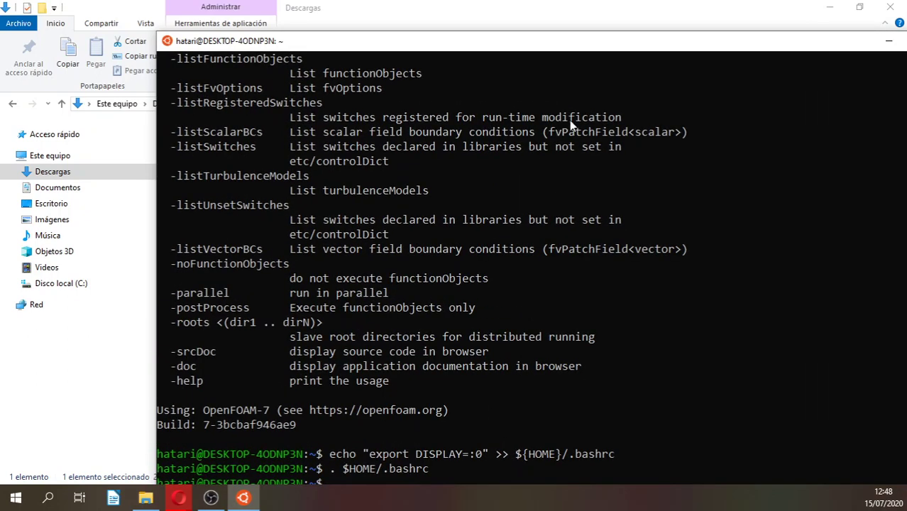
{"action": "left_click_drag", "start_coordinate": [575, 51], "coordinate": [466, 15]}
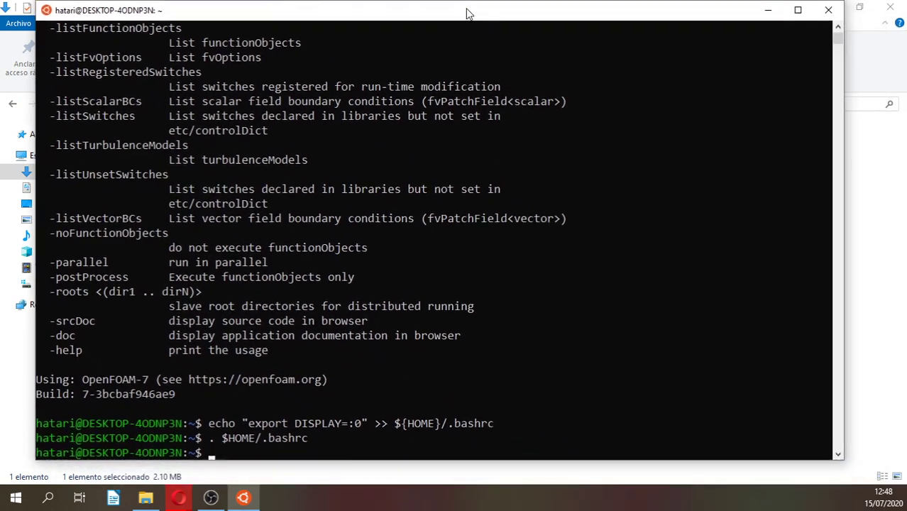
{"action": "left_click", "coordinate": [798, 10]}
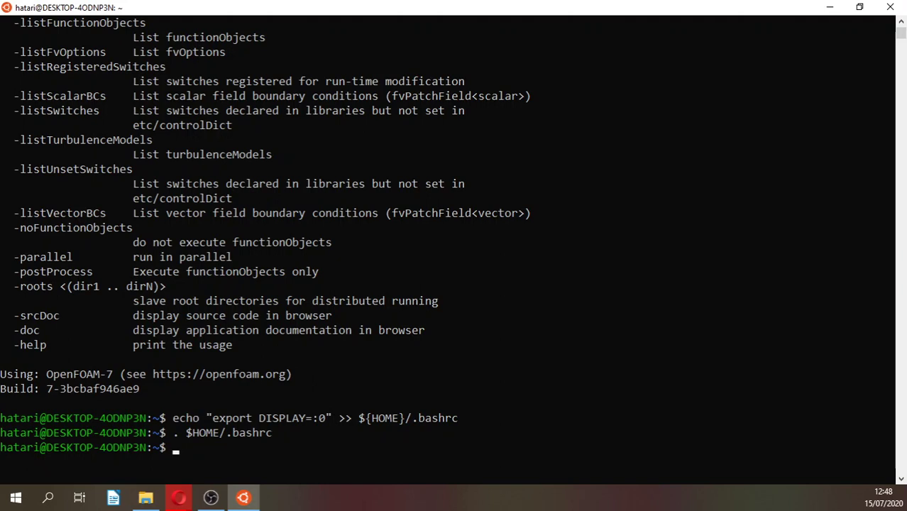
{"action": "left_click", "coordinate": [179, 497]}
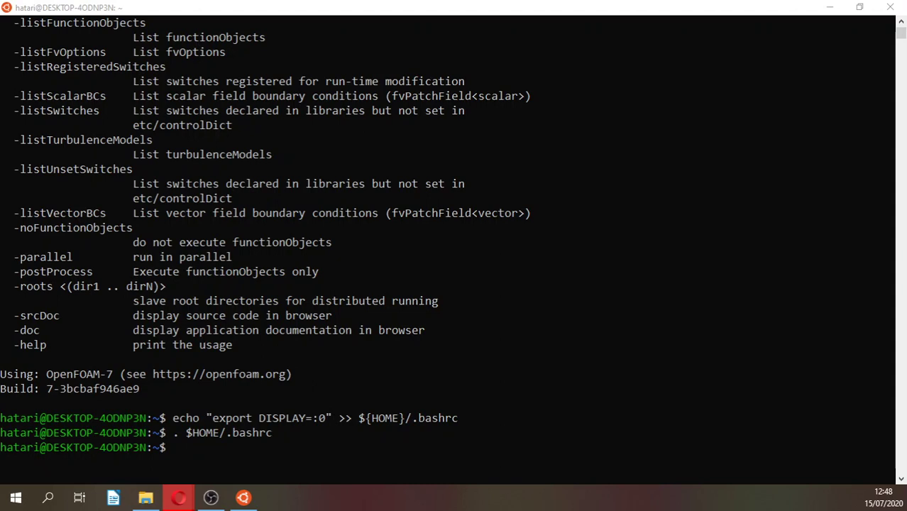
{"action": "left_click", "coordinate": [195, 445]}
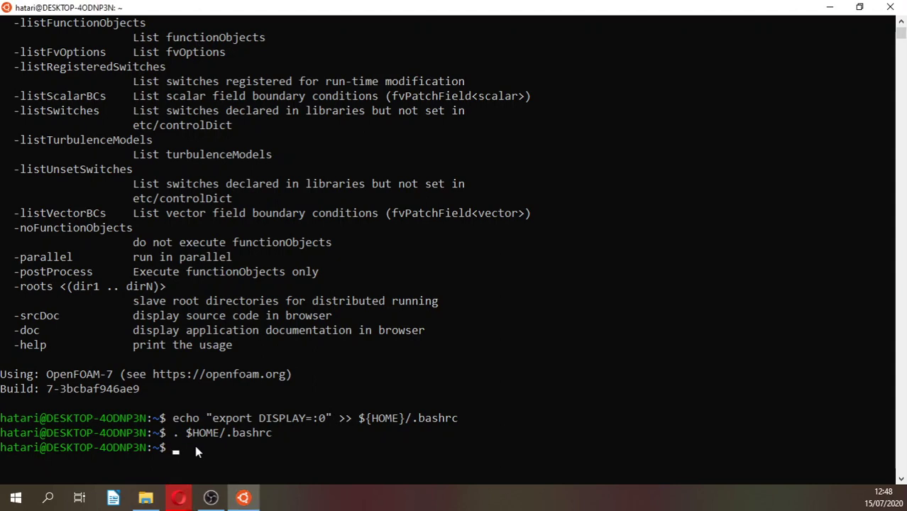
{"action": "right_click", "coordinate": [195, 445]}
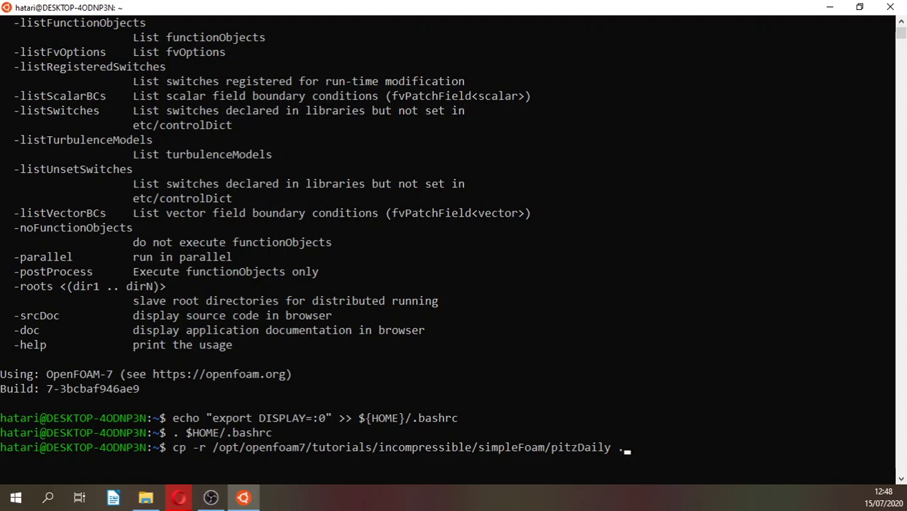
- Run the pitzDaily copy command and list the home folder contents
{"action": "left_click", "coordinate": [595, 271]}
{"action": "left_click", "coordinate": [652, 440]}
{"action": "left_click", "coordinate": [602, 448]}
{"action": "key", "text": "Return"}
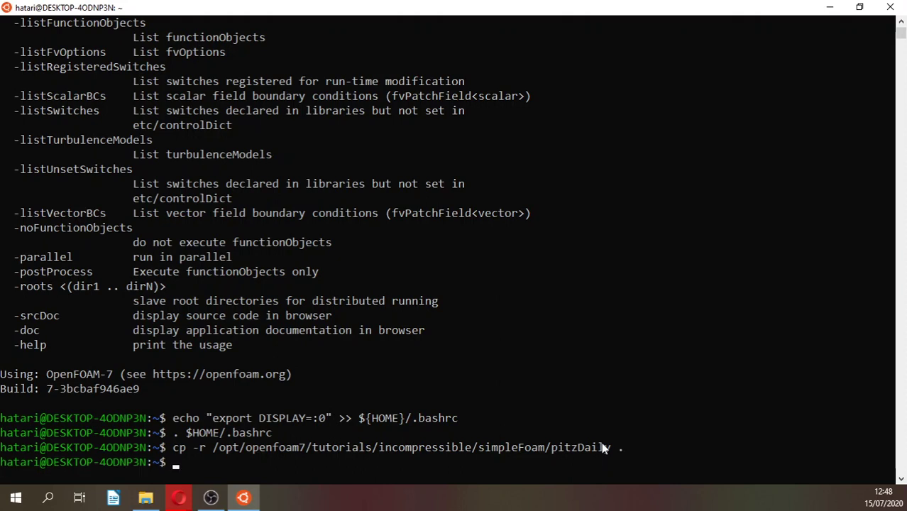
{"action": "type", "text": "ls"}
{"action": "key", "text": "Return"}
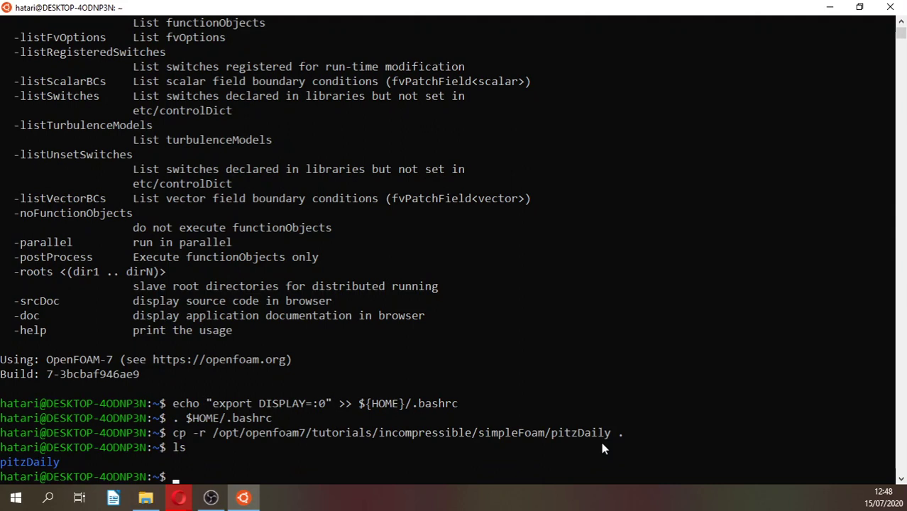
- Change into the pitzDaily case folder using tab completion
{"action": "type", "text": "cdpi"}
{"action": "key", "text": "BackSpace"}
{"action": "key", "text": "BackSpace"}
{"action": "type", "text": "c"}
{"action": "key", "text": "BackSpace"}
{"action": "type", "text": "pi"}
{"action": "key", "text": "Tab"}
{"action": "key", "text": "Return"}
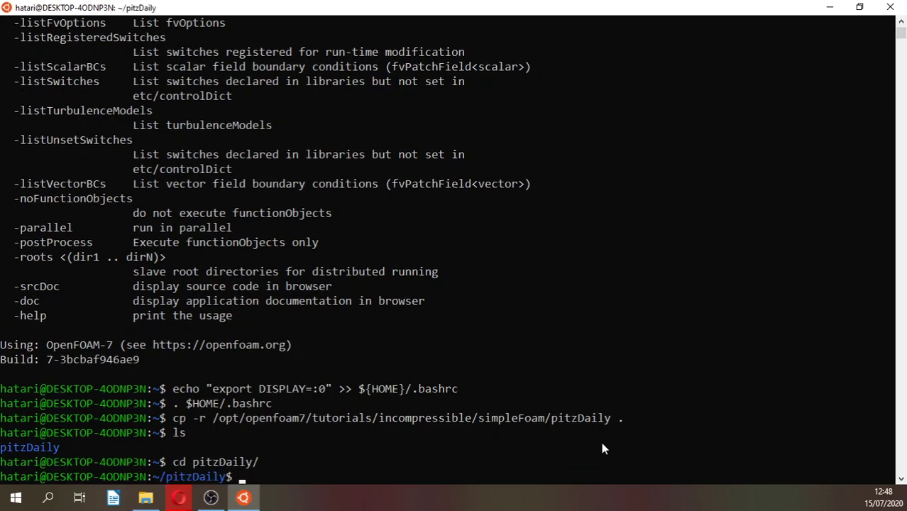
- Run ls to list the case's 0, constant and system folders
{"action": "type", "text": "dor"}
{"action": "key", "text": "Return"}
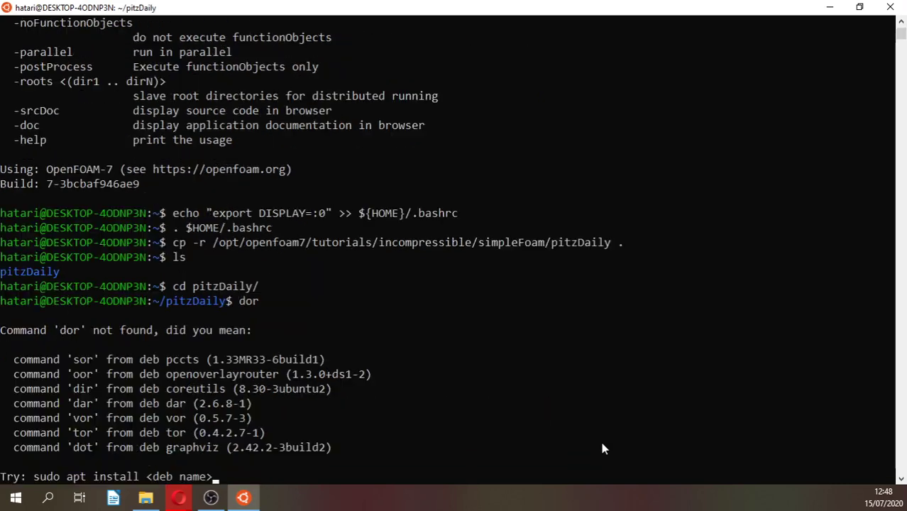
{"action": "type", "text": "co"}
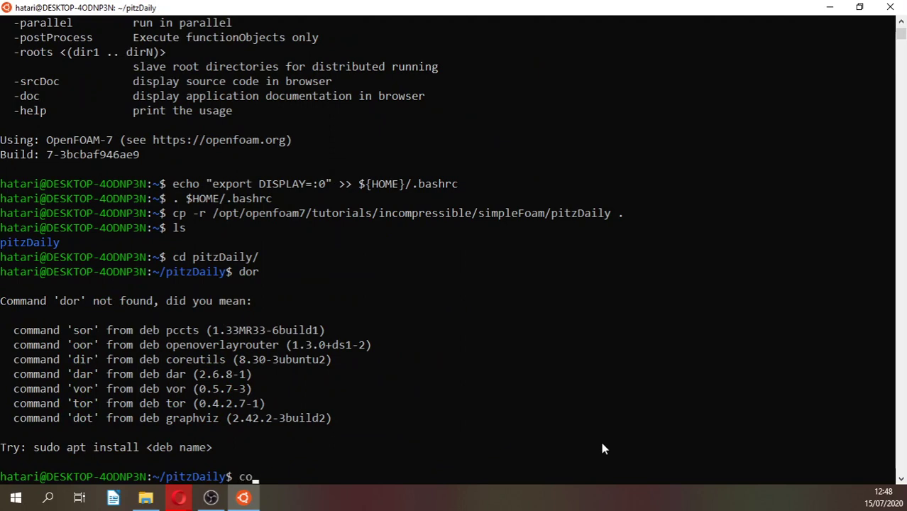
{"action": "key", "text": "BackSpace"}
{"action": "key", "text": "BackSpace"}
{"action": "type", "text": "ñ"}
{"action": "key", "text": "BackSpace"}
{"action": "type", "text": "ls"}
{"action": "key", "text": "Return"}
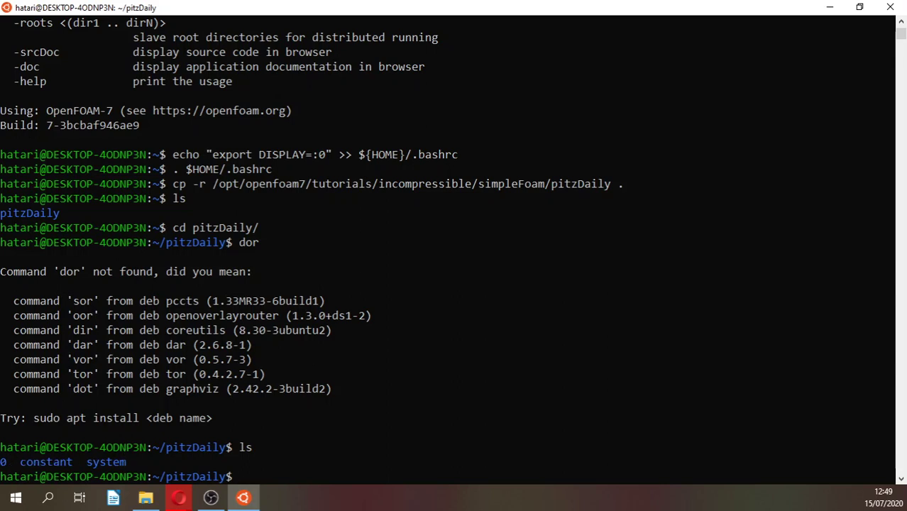
{"action": "left_click", "coordinate": [178, 497]}
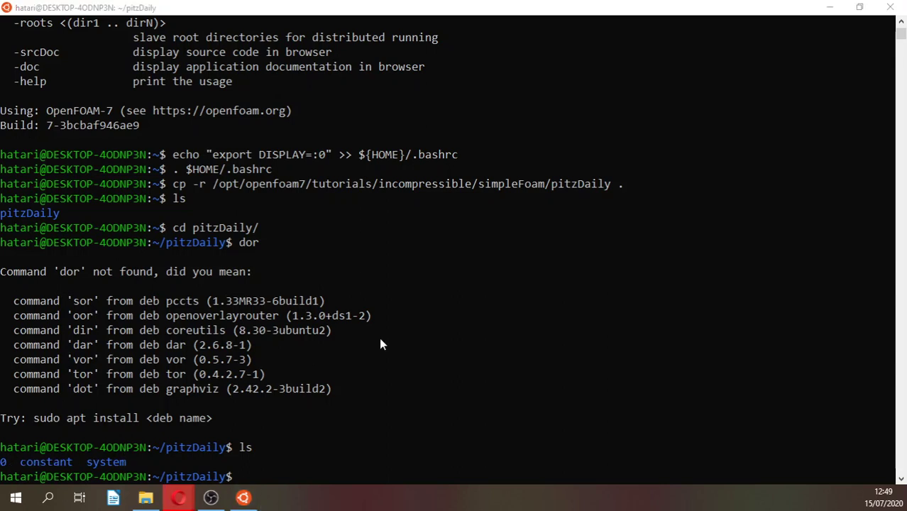
{"action": "left_click", "coordinate": [401, 465]}
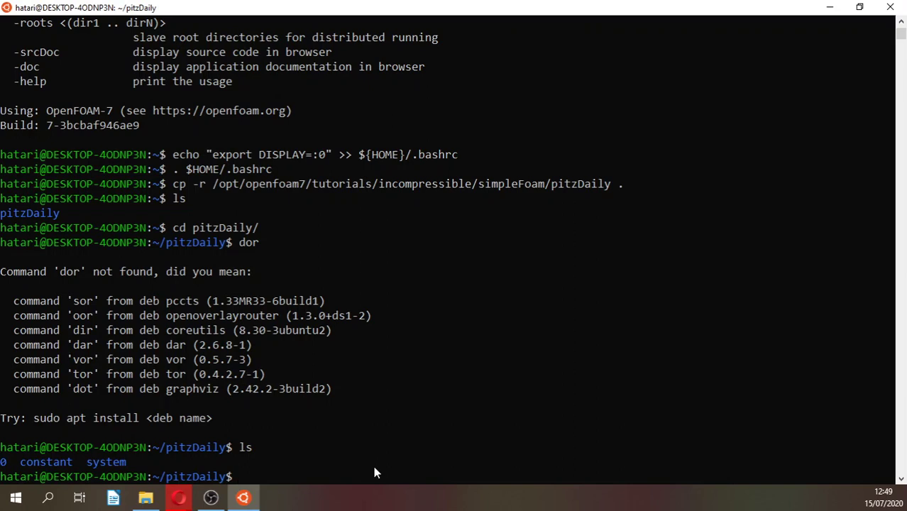
- Clear the screen, list the case folder, and generate the mesh with blockMesh
{"action": "type", "text": "clear"}
{"action": "key", "text": "Return"}
{"action": "type", "text": "ls"}
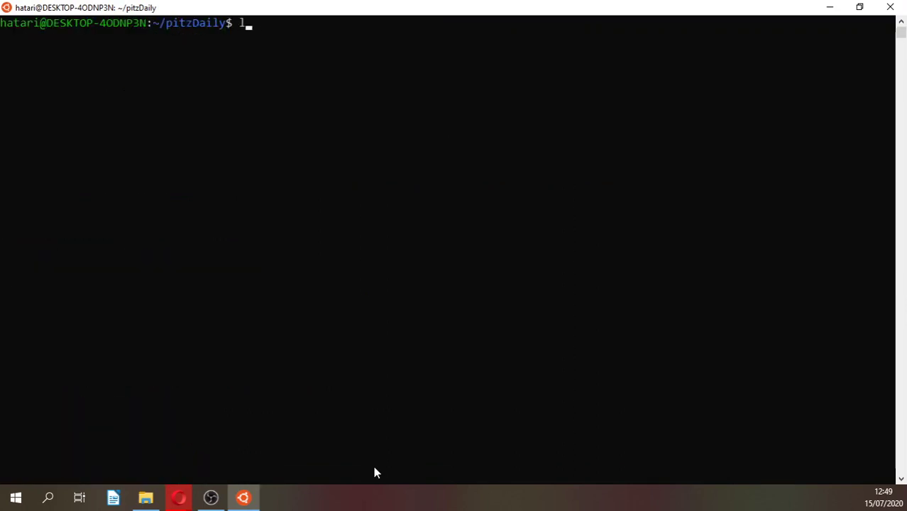
{"action": "key", "text": "Return"}
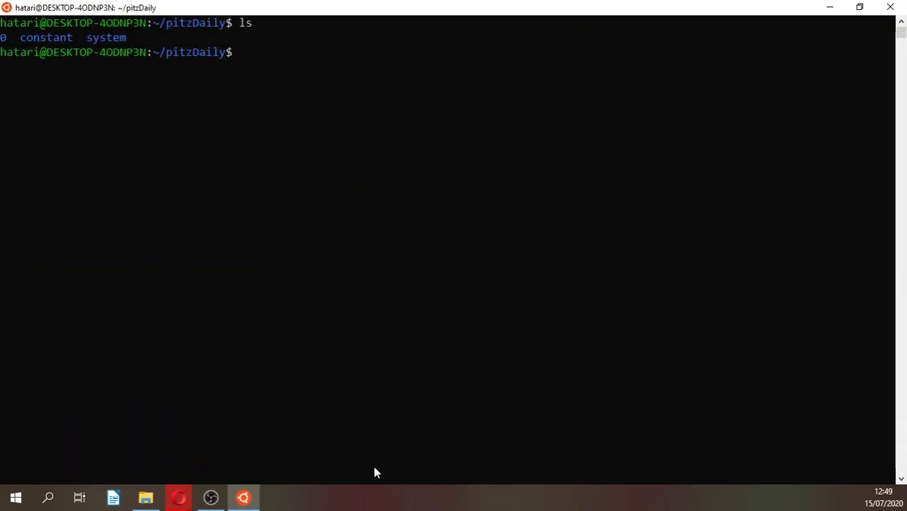
{"action": "type", "text": "blockMesh"}
{"action": "key", "text": "Return"}
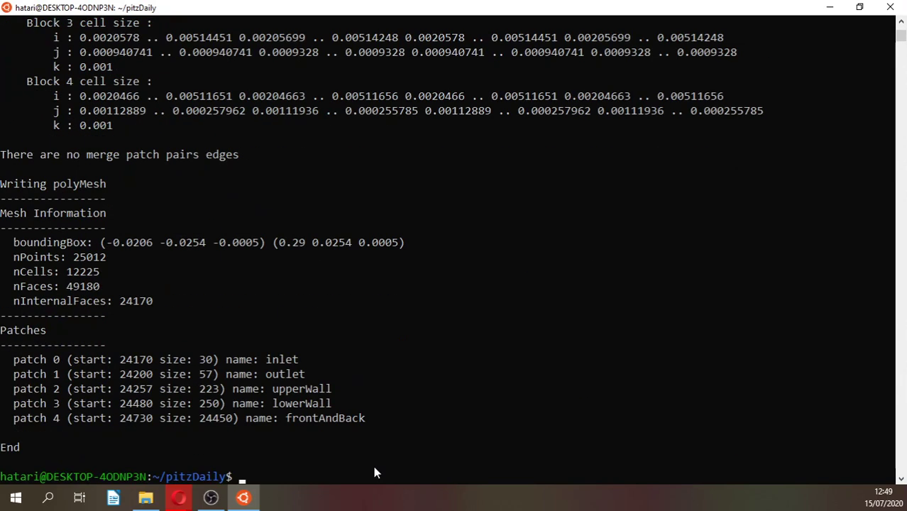
- Run simpleFoam on the case until it converges in 288 iterations
{"action": "type", "text": "sim"}
{"action": "key", "text": "BackSpace"}
{"action": "key", "text": "BackSpace"}
{"action": "key", "text": "BackSpace"}
{"action": "type", "text": "simpleFoam"}
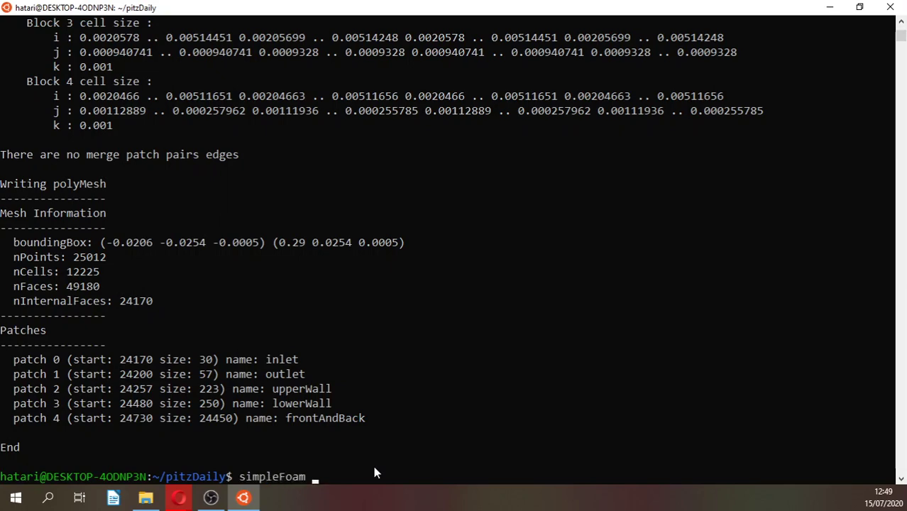
{"action": "key", "text": "Return"}
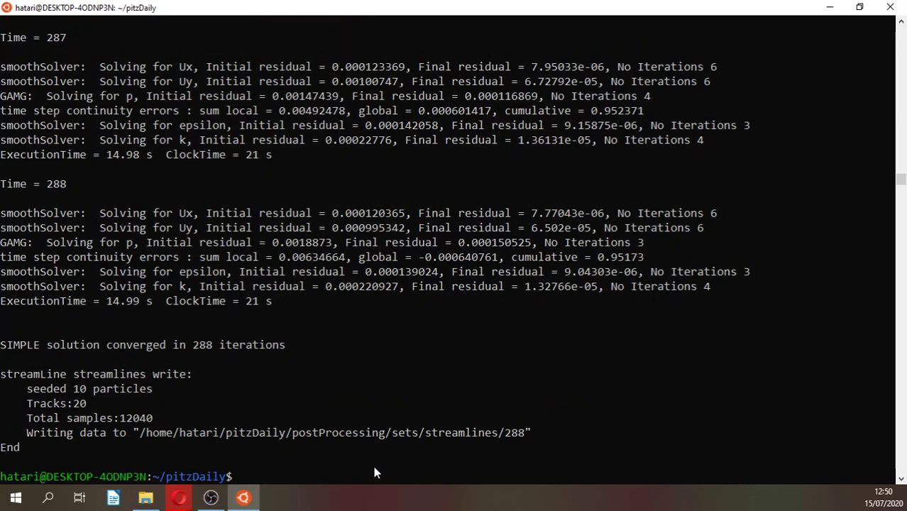
- List the 100, 200, 288 and postProcessing folders, then launch paraFoam on the case
{"action": "type", "text": "ls"}
{"action": "key", "text": "Return"}
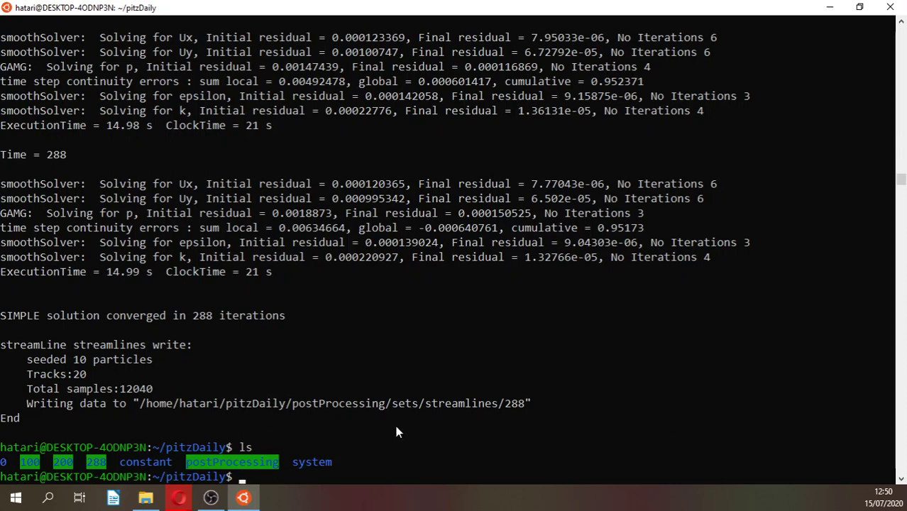
{"action": "type", "text": "paraFoam"}
{"action": "key", "text": "Return"}
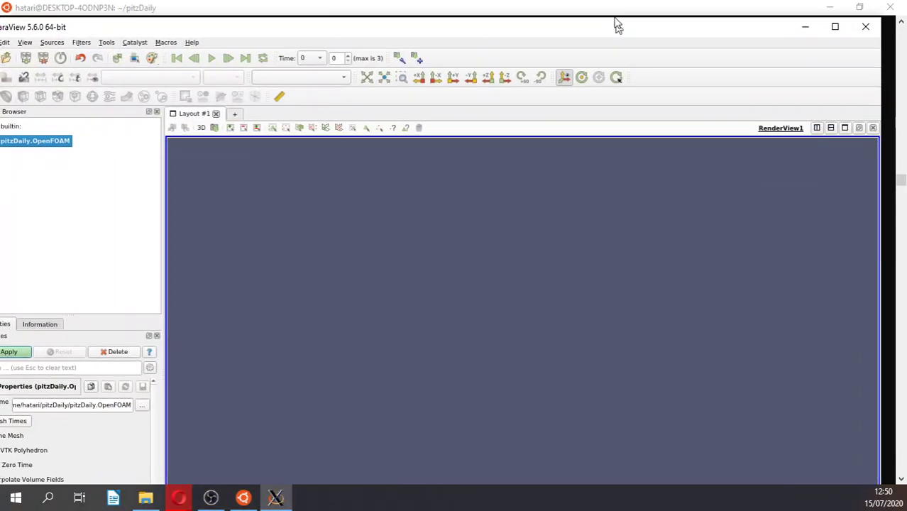
- Apply the pitzDaily mesh, colour it by U magnitude at final time 288, then close ParaView
{"action": "left_click_drag", "start_coordinate": [616, 25], "coordinate": [678, 4]}
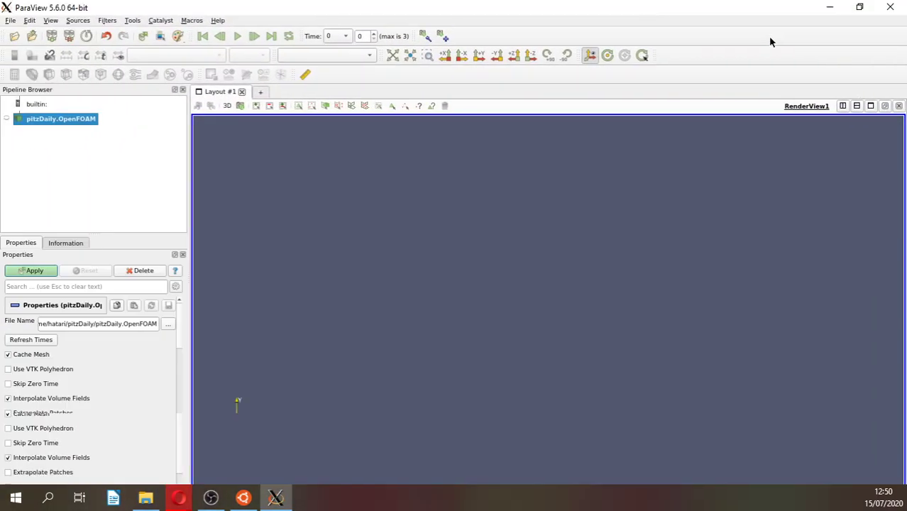
{"action": "left_click", "coordinate": [33, 271]}
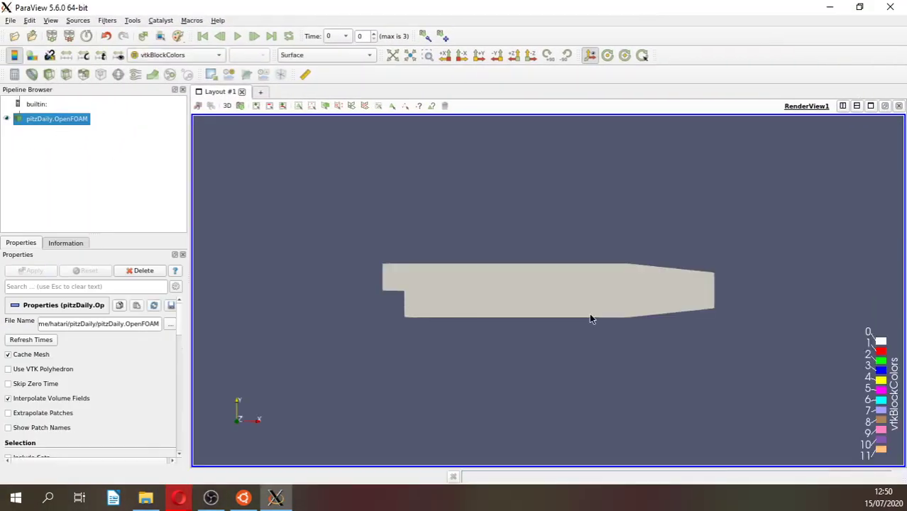
{"action": "left_click", "coordinate": [168, 55]}
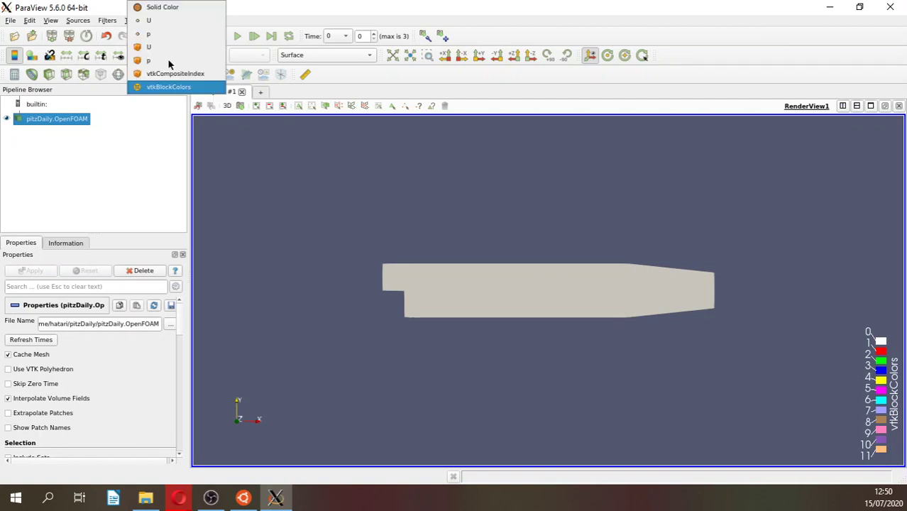
{"action": "left_click", "coordinate": [164, 21]}
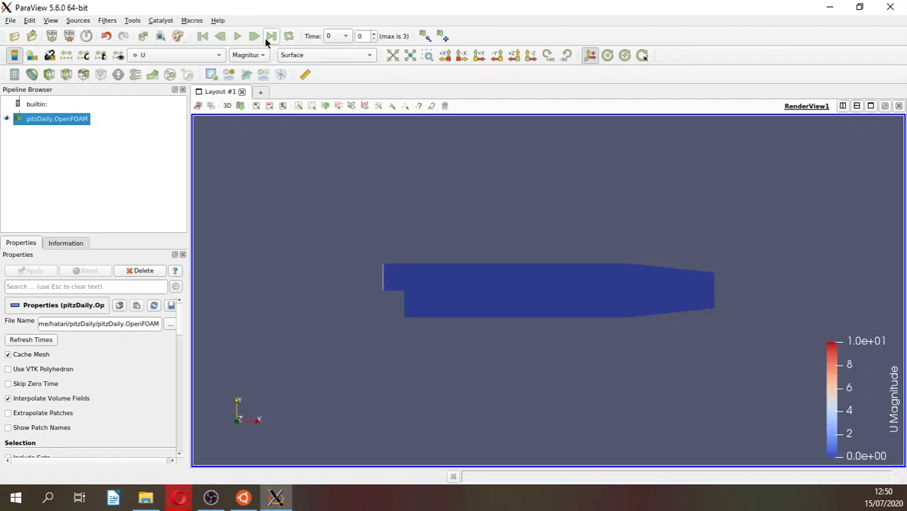
{"action": "left_click", "coordinate": [238, 36]}
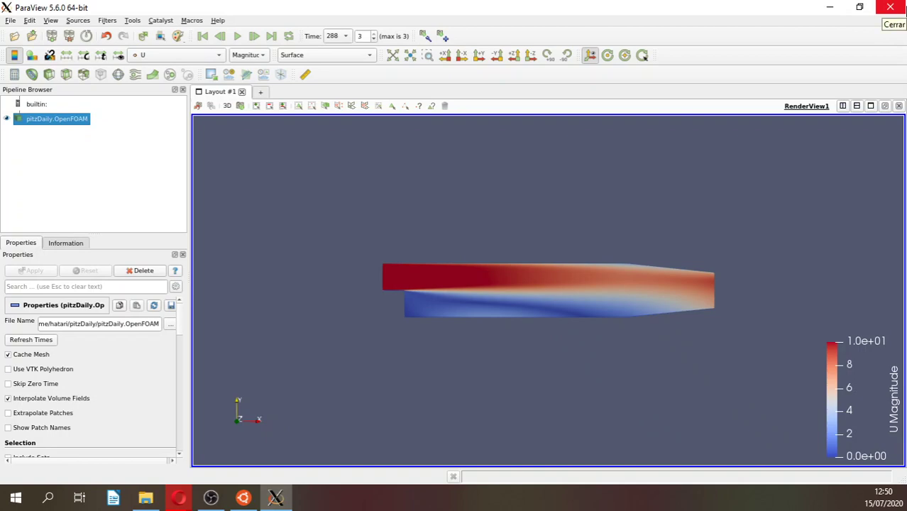
{"action": "left_click", "coordinate": [891, 8]}
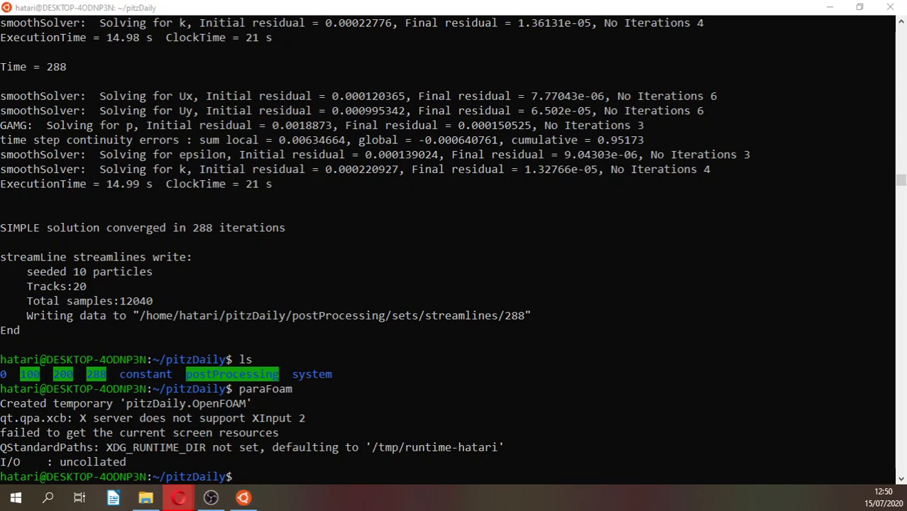
- Strip the .note.ABI-tag section from libQt5Core.so.5 with sudo and relaunch paraFoam
{"action": "left_click", "coordinate": [320, 471]}
{"action": "right_click", "coordinate": [320, 472]}
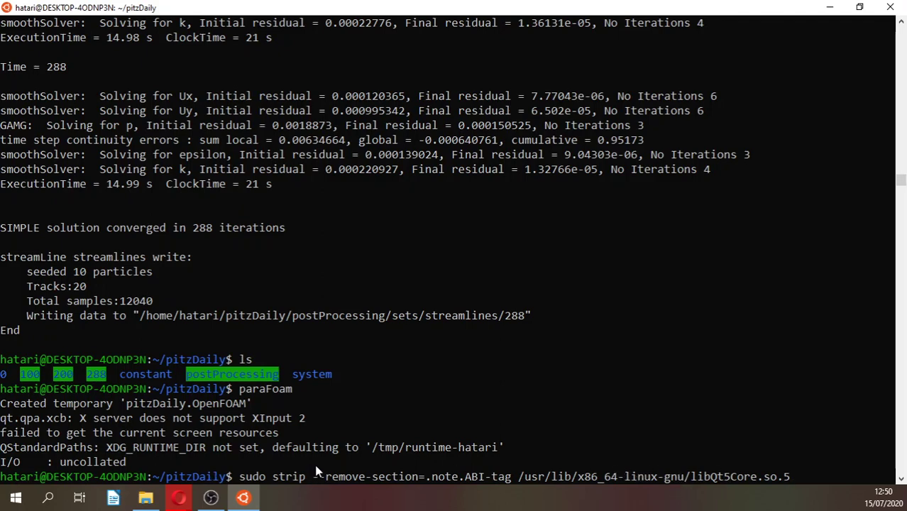
{"action": "key", "text": "Return"}
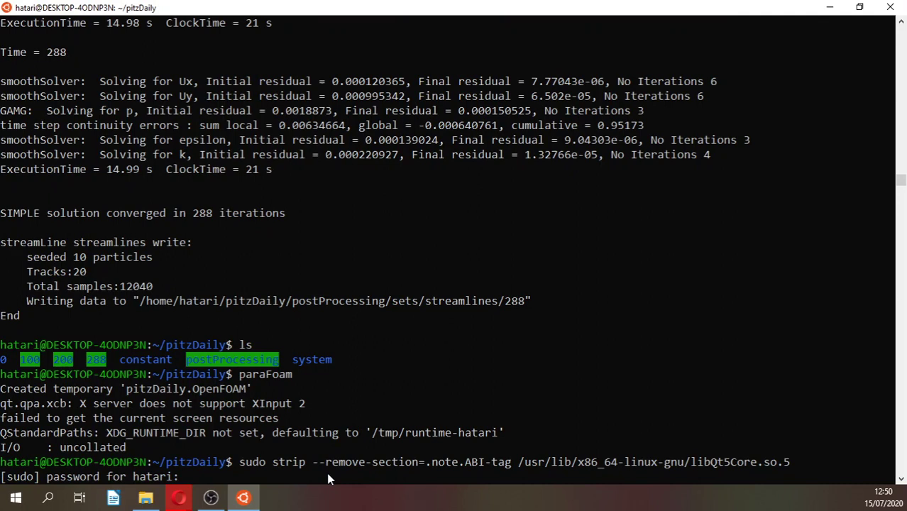
{"action": "key", "text": "Return"}
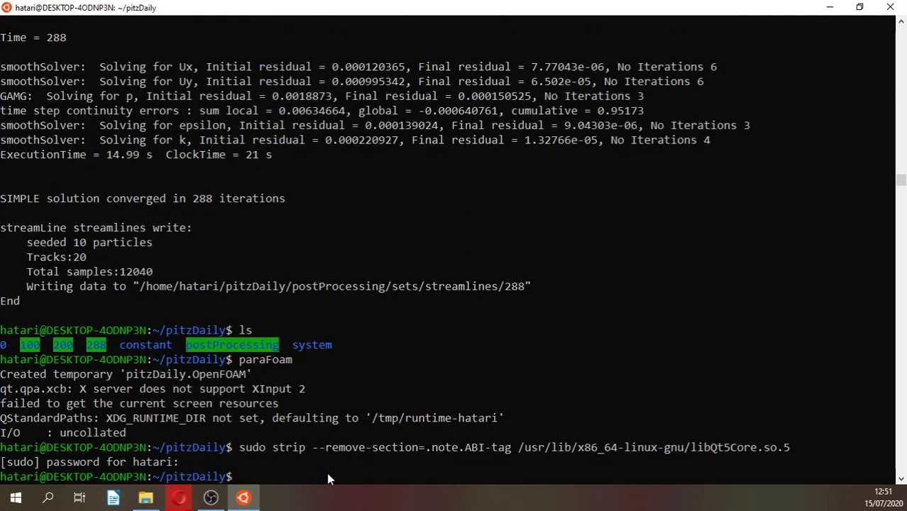
{"action": "type", "text": "paraFoam"}
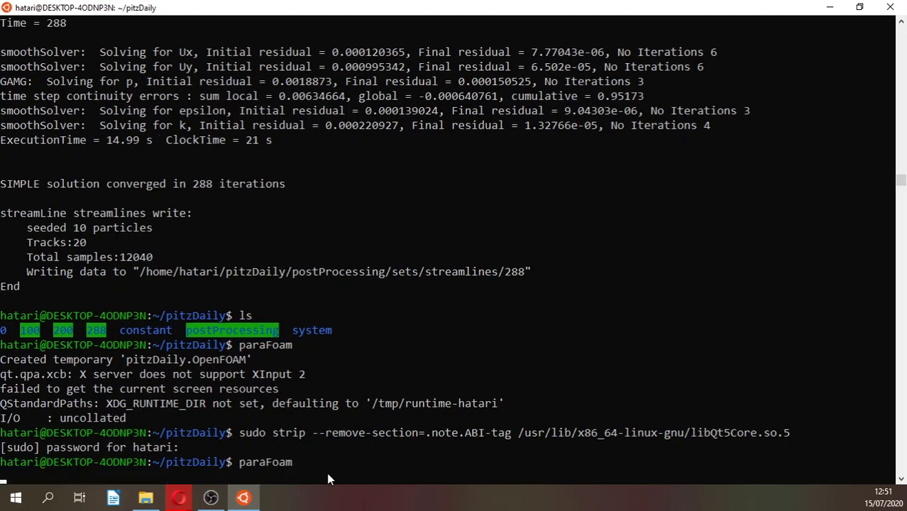
{"action": "key", "text": "Return"}
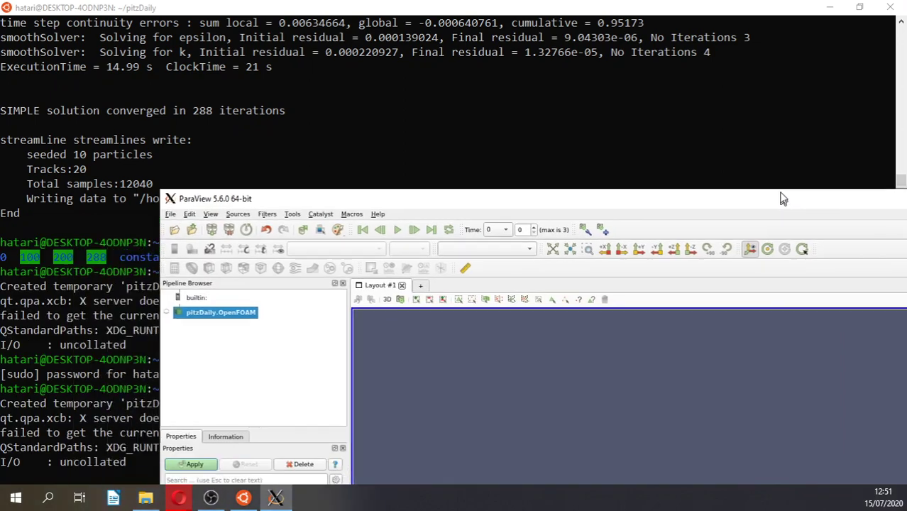
- Move the relaunched ParaView 5.6.0 window and maximize it so the pitzDaily.OpenFOAM case fills the screen
{"action": "left_click_drag", "start_coordinate": [782, 199], "coordinate": [594, 45]}
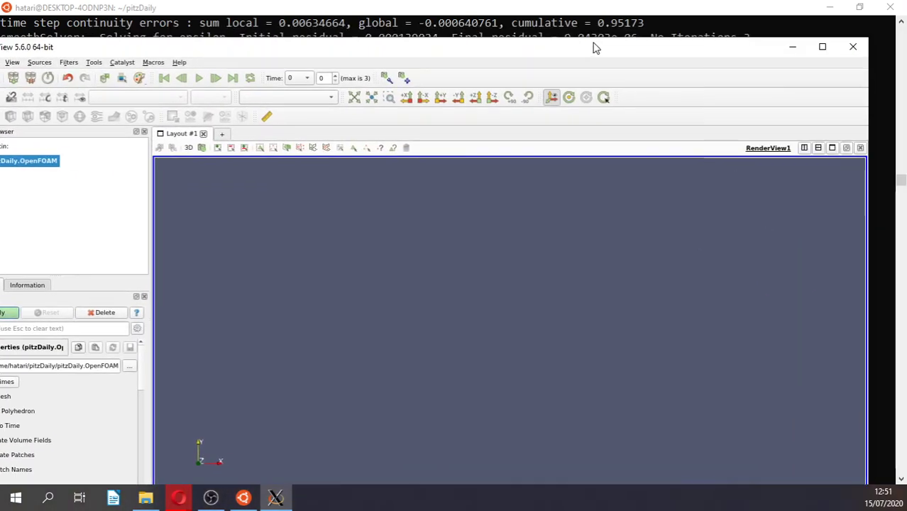
{"action": "left_click", "coordinate": [823, 46]}
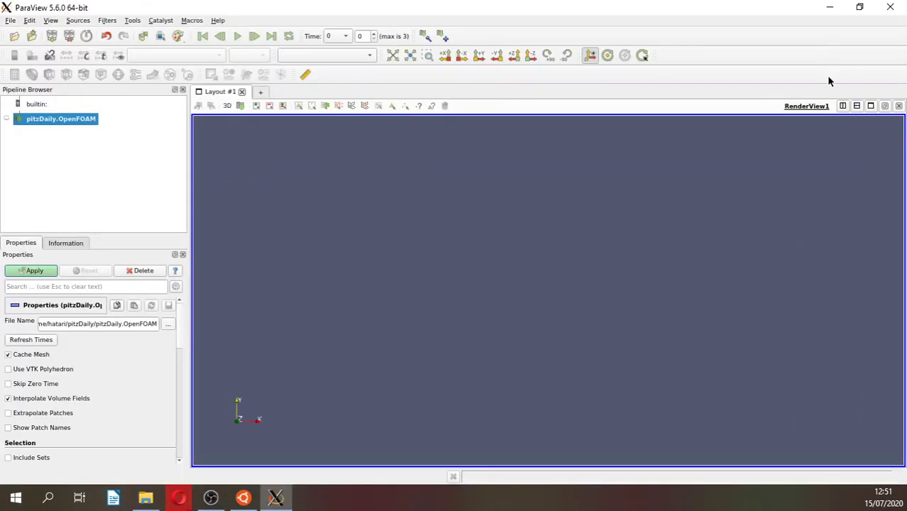